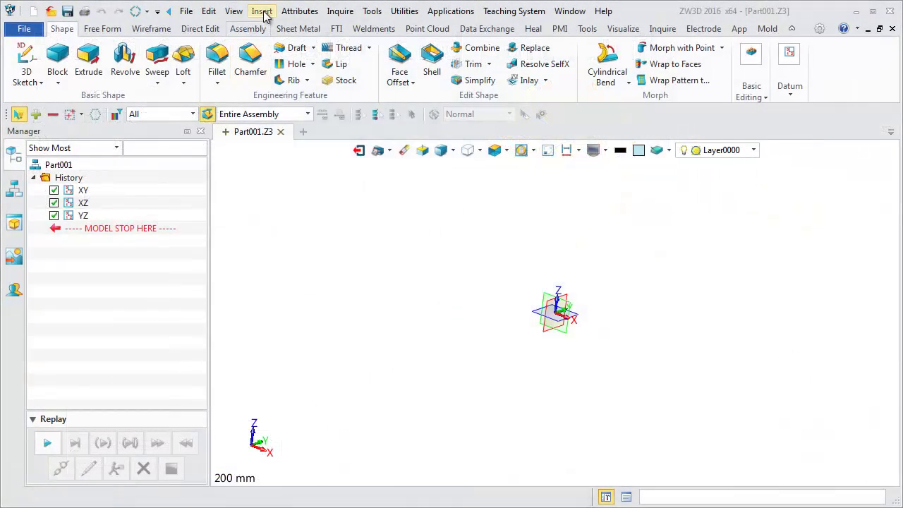
# Step: Open the Insert menu for the new part Part001
pyautogui.click(262, 10)
# Step: Import the gear variables from SpurGear_Variables.txt into a new equation set
pyautogui.click(296, 125)
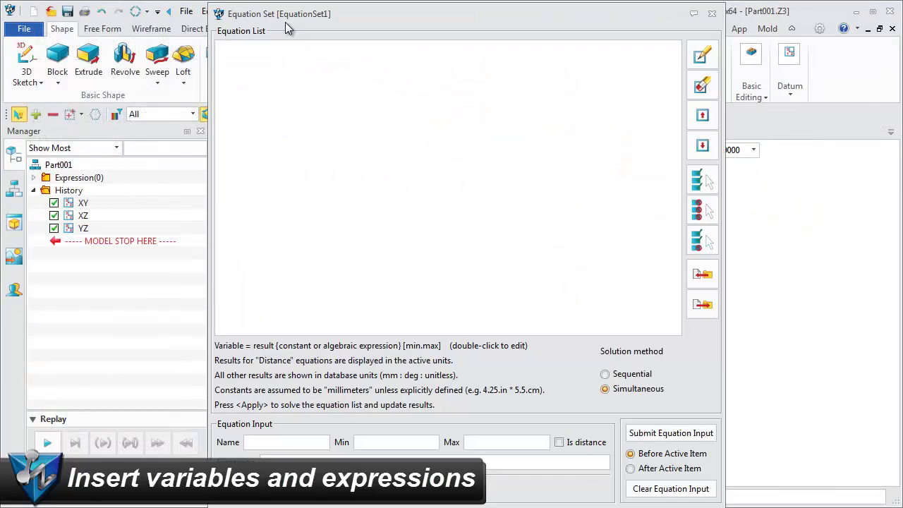
pyautogui.click(702, 275)
pyautogui.click(359, 158)
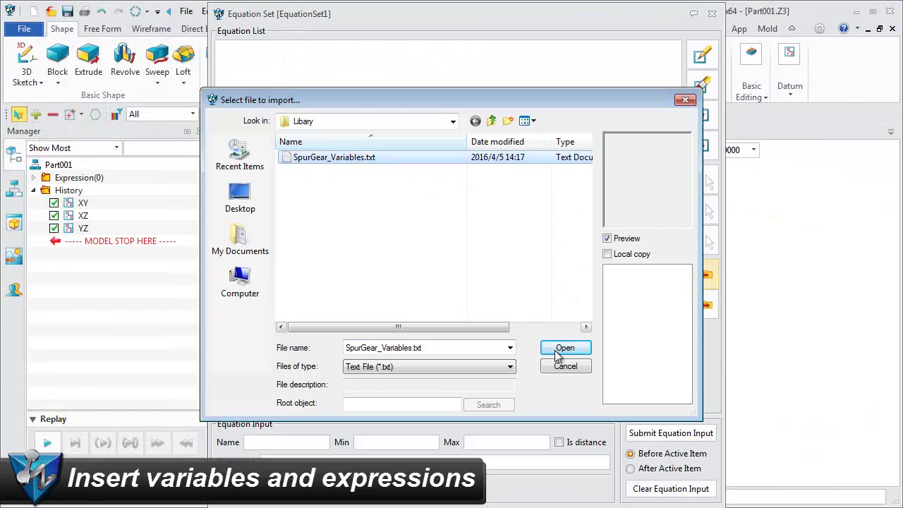
pyautogui.click(555, 349)
pyautogui.press('Return')
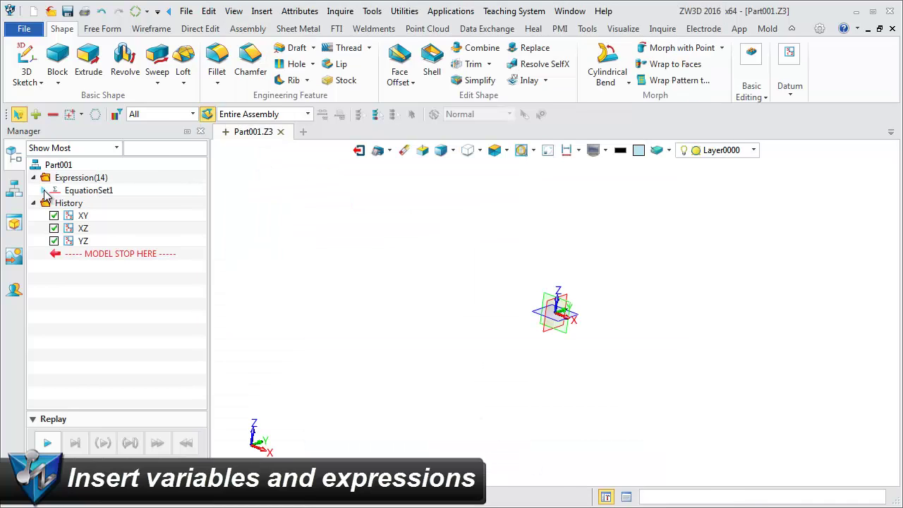
# Step: Draw a circle at the origin with radius Ra, then size the next circle with Rf
pyautogui.click(139, 29)
pyautogui.click(110, 65)
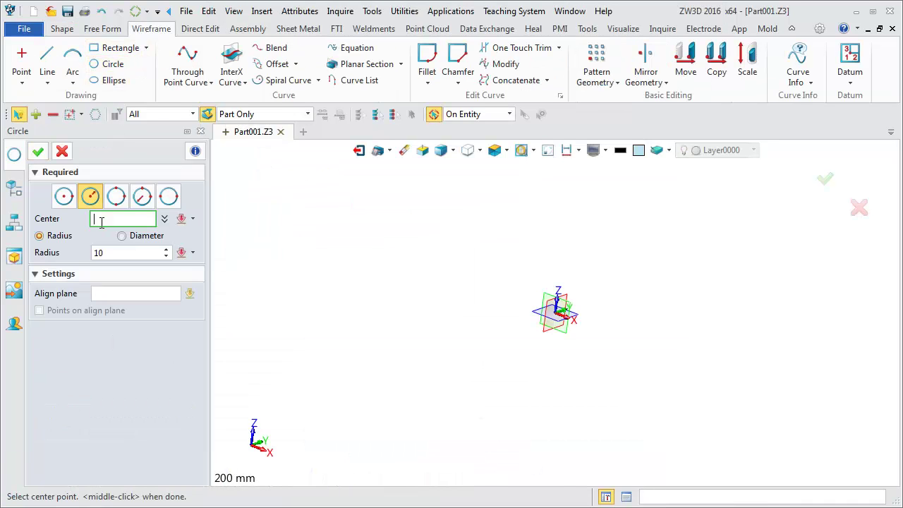
pyautogui.click(192, 252)
pyautogui.click(212, 302)
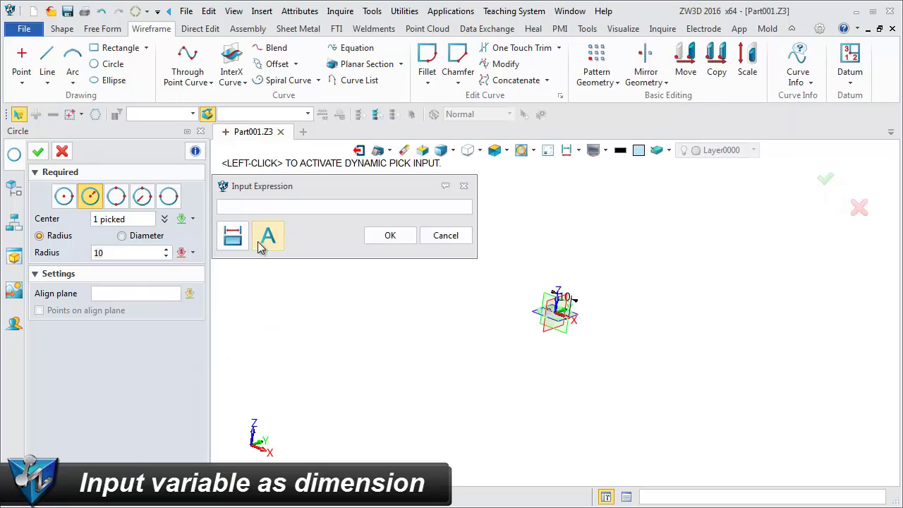
pyautogui.click(233, 235)
pyautogui.click(698, 244)
pyautogui.click(395, 238)
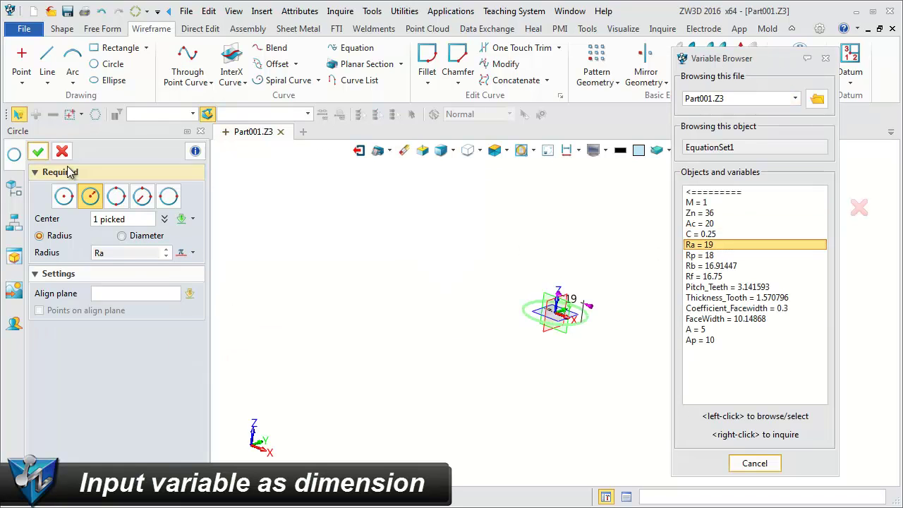
pyautogui.click(37, 151)
pyautogui.hotkey('ctrl', 'f')
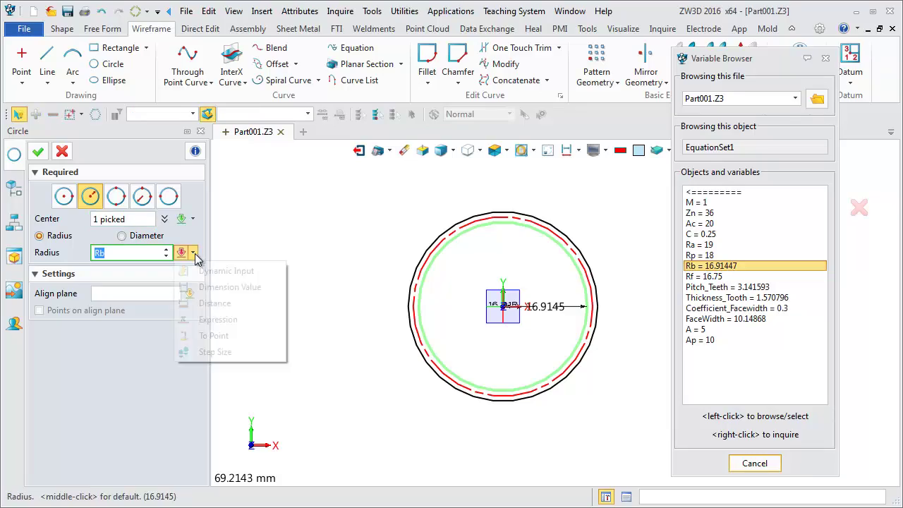
pyautogui.click(212, 300)
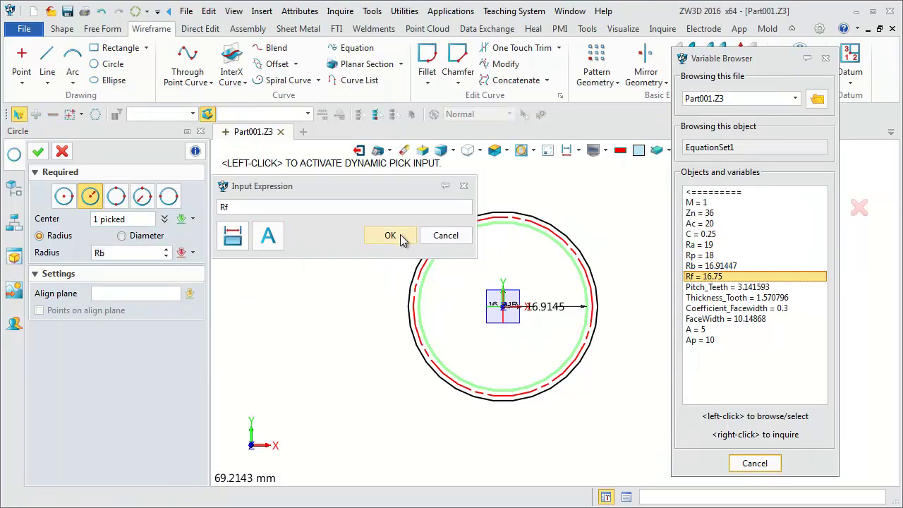
pyautogui.click(414, 241)
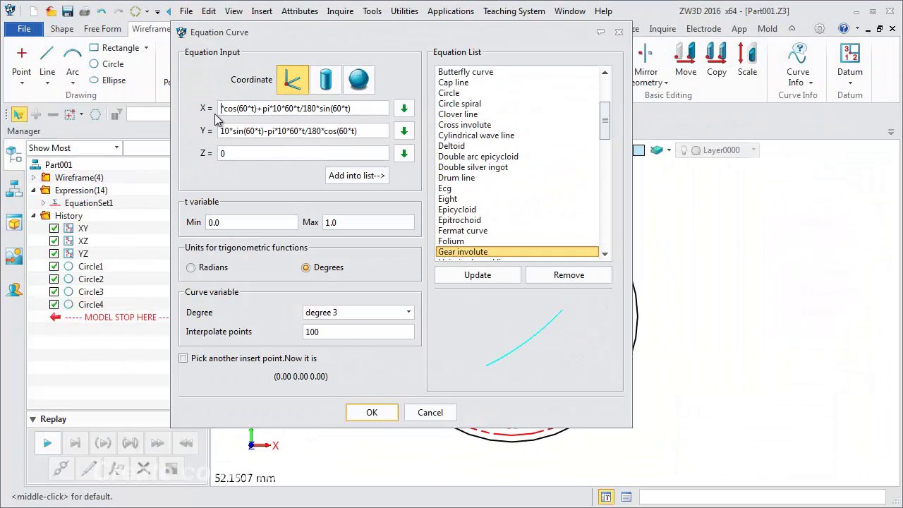
# Step: Replace the constant 10 with Rb in the involute equations and create the curve
pyautogui.click(403, 108)
pyautogui.click(688, 203)
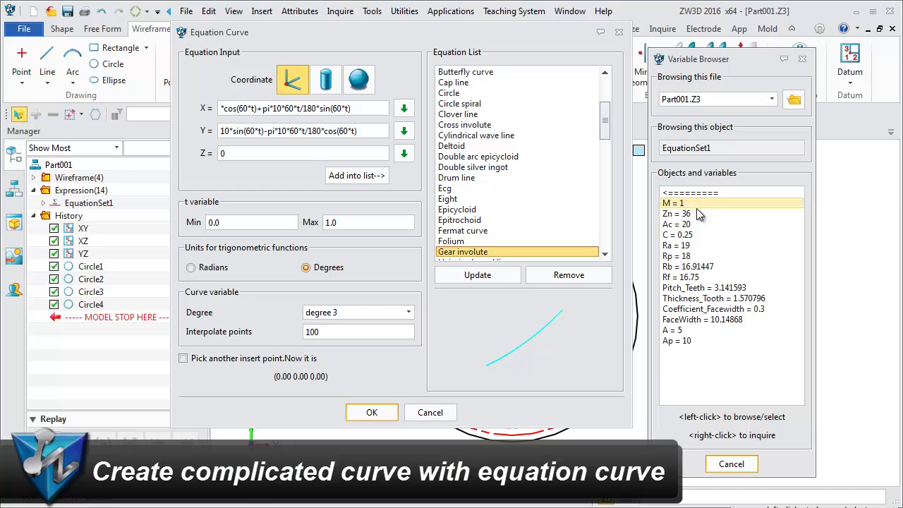
pyautogui.click(699, 266)
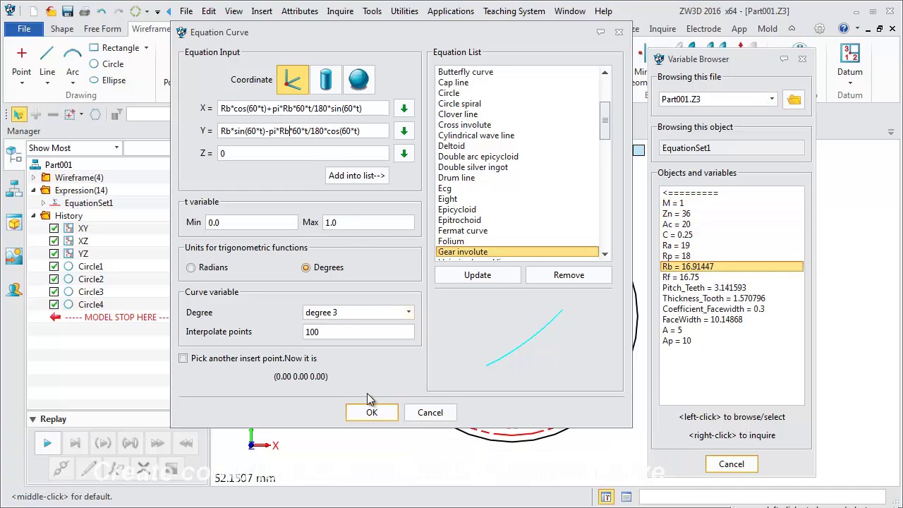
pyautogui.click(372, 412)
# Step: Extrude the gear blank and start a circular Pattern Feature
pyautogui.click(88, 64)
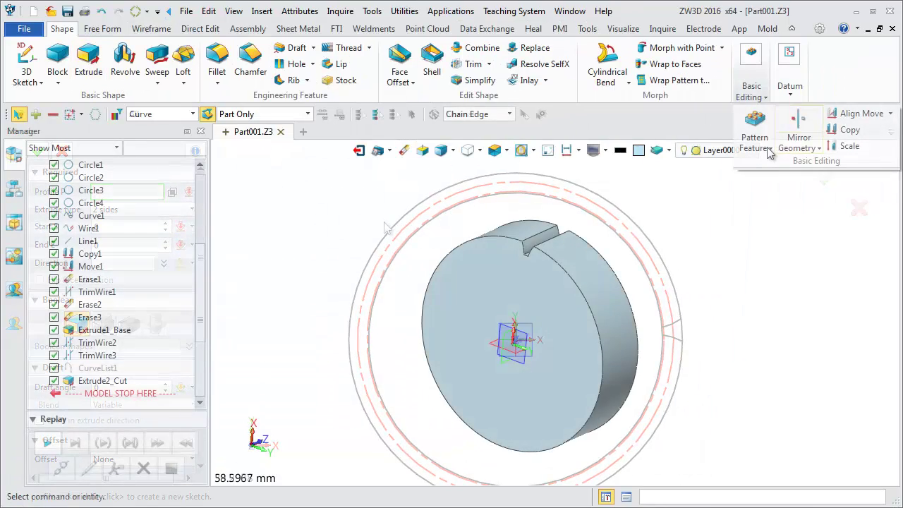
pyautogui.click(754, 153)
pyautogui.click(786, 191)
pyautogui.click(69, 194)
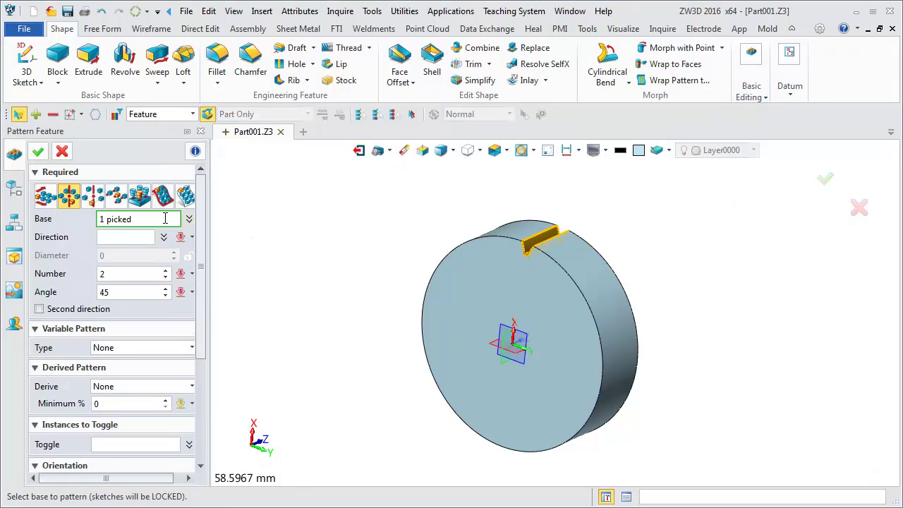
# Step: Set the circular pattern axis to Z and the pattern count to the variable Zn
pyautogui.rightClick(252, 189)
pyautogui.click(279, 228)
pyautogui.click(124, 273)
pyautogui.click(192, 273)
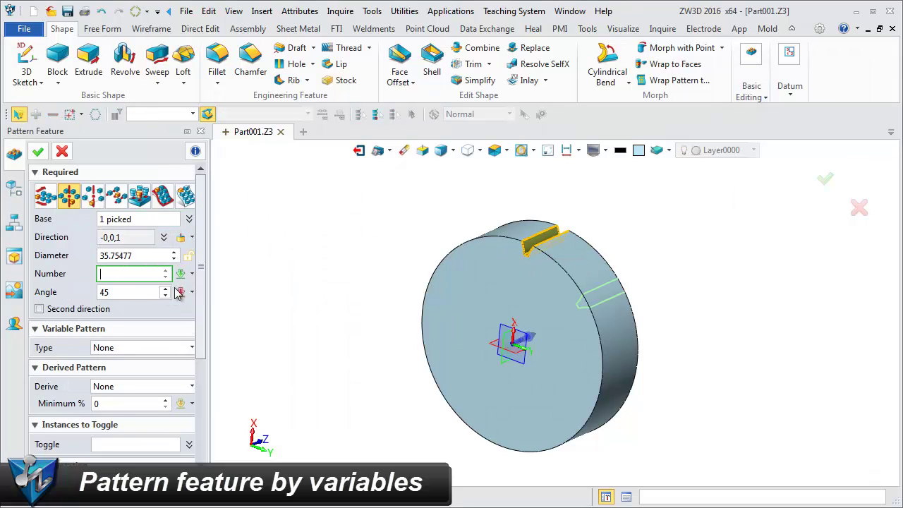
pyautogui.click(219, 322)
pyautogui.click(268, 235)
pyautogui.doubleClick(769, 296)
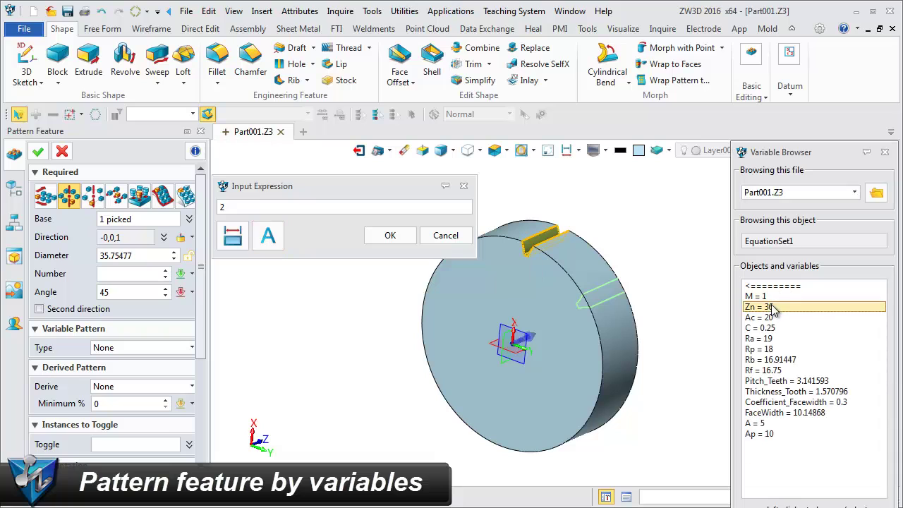
pyautogui.doubleClick(762, 307)
pyautogui.click(389, 237)
# Step: Set the pattern angle to the variable Ap and accept the 36-tooth pattern
pyautogui.click(191, 292)
pyautogui.click(219, 390)
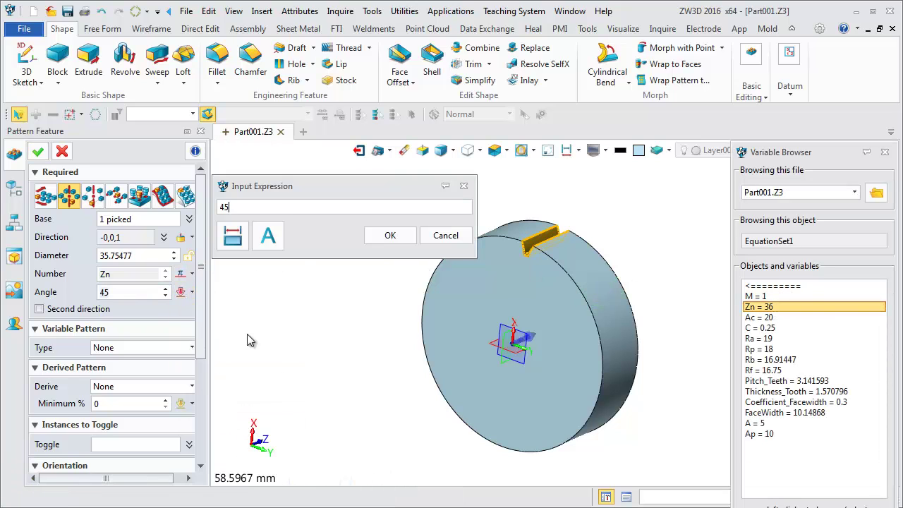
pyautogui.doubleClick(762, 434)
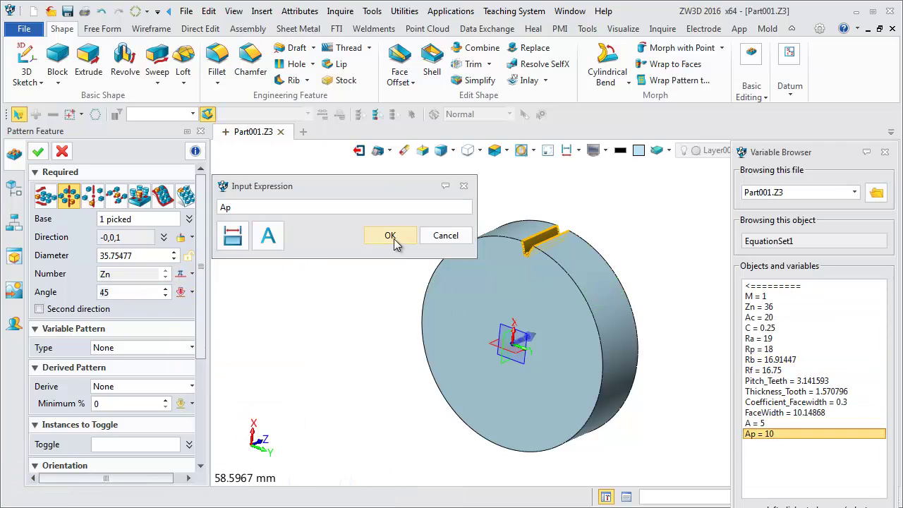
pyautogui.click(390, 237)
pyautogui.middleClick(375, 243)
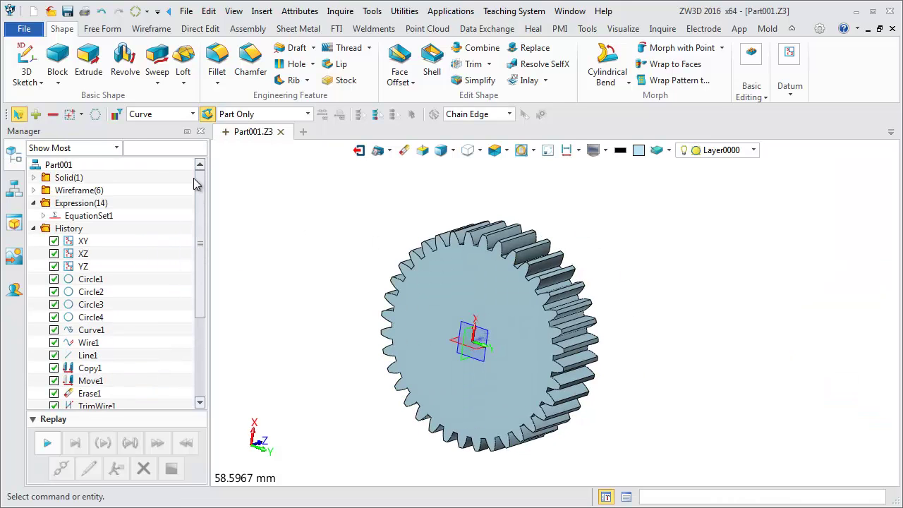
# Step: Set Zn to 17 in EquationSet1, regenerating a 17-tooth gear
pyautogui.doubleClick(75, 215)
pyautogui.click(78, 242)
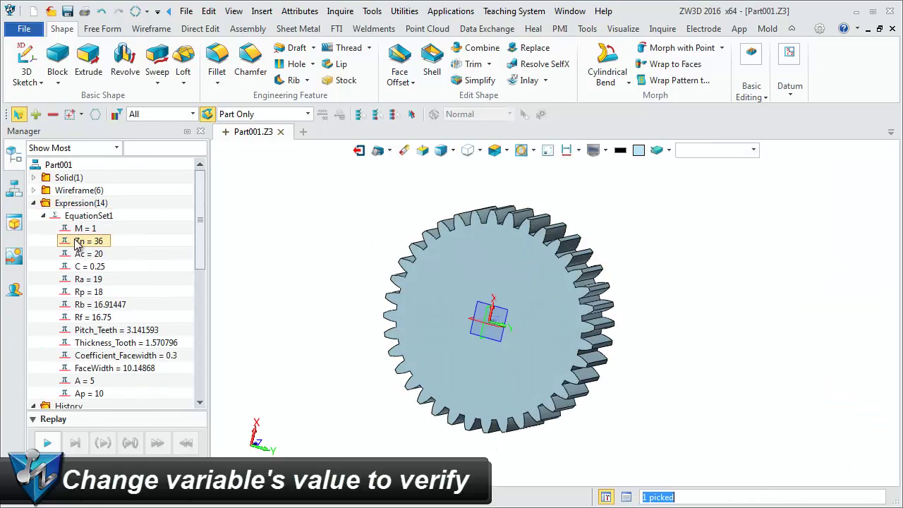
pyautogui.doubleClick(81, 242)
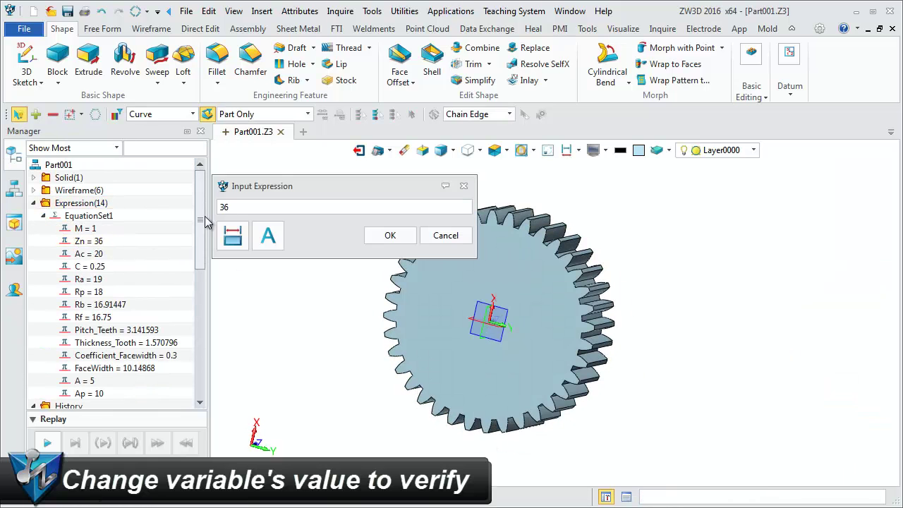
pyautogui.click(411, 235)
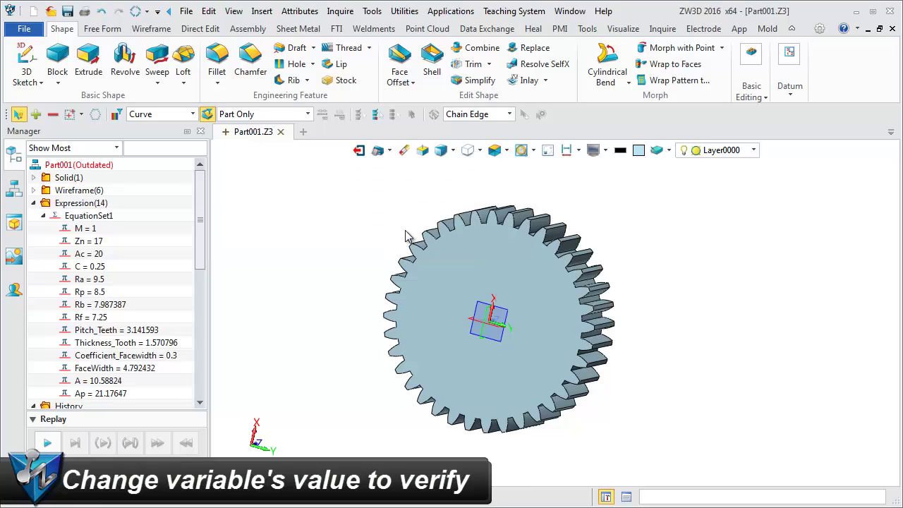
# Step: Change Zn to 45 and switch to the JigSaw assembly
pyautogui.doubleClick(90, 242)
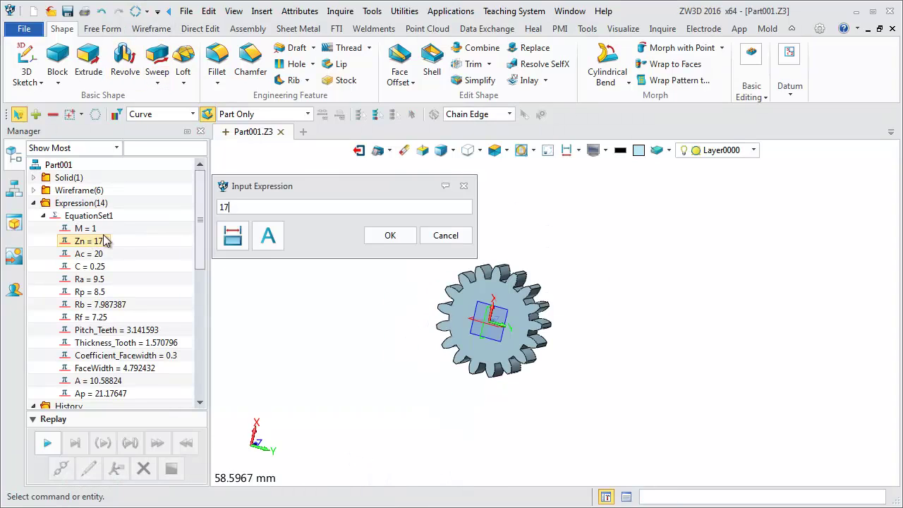
pyautogui.click(386, 235)
pyautogui.rightClick(234, 148)
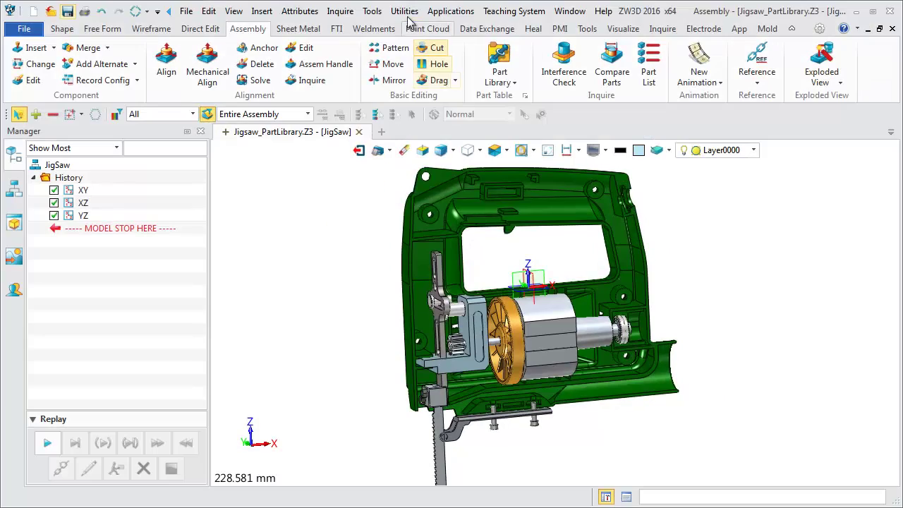
pyautogui.click(404, 11)
# Step: Insert the SpurGear from the part library into the JigSaw assembly
pyautogui.click(436, 76)
pyautogui.click(725, 413)
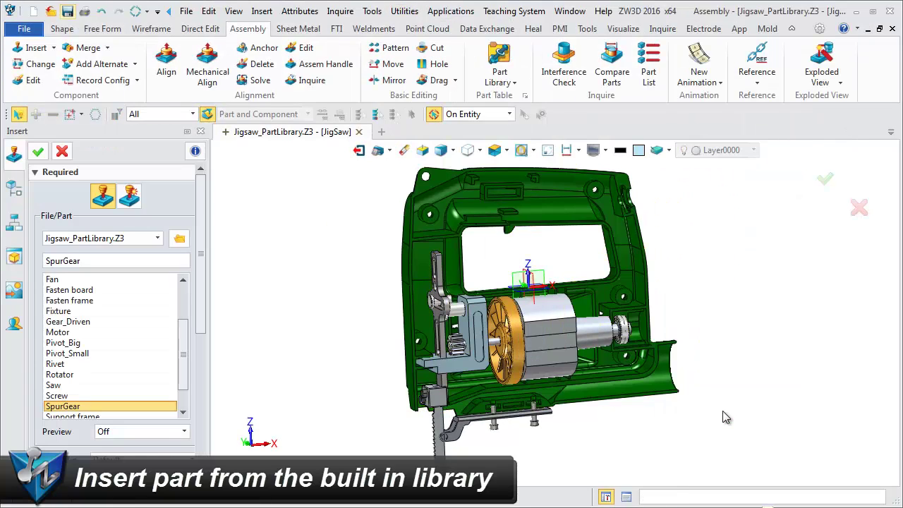
pyautogui.click(341, 300)
# Step: Align the gear bore concentric with the link hole and drag it beside the pinion
pyautogui.scroll(5, 335, 289)
pyautogui.click(332, 262)
pyautogui.scroll(-5, 332, 262)
pyautogui.click(669, 374)
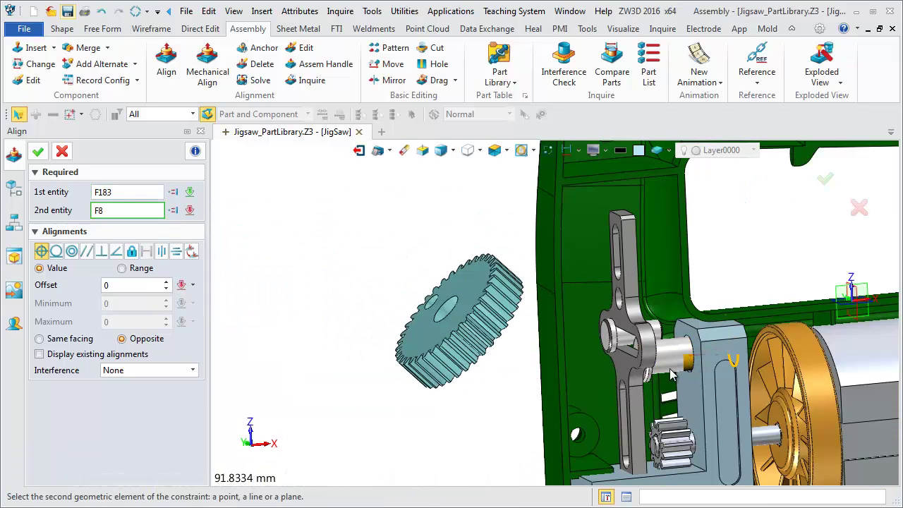
pyautogui.click(739, 388)
pyautogui.click(887, 388)
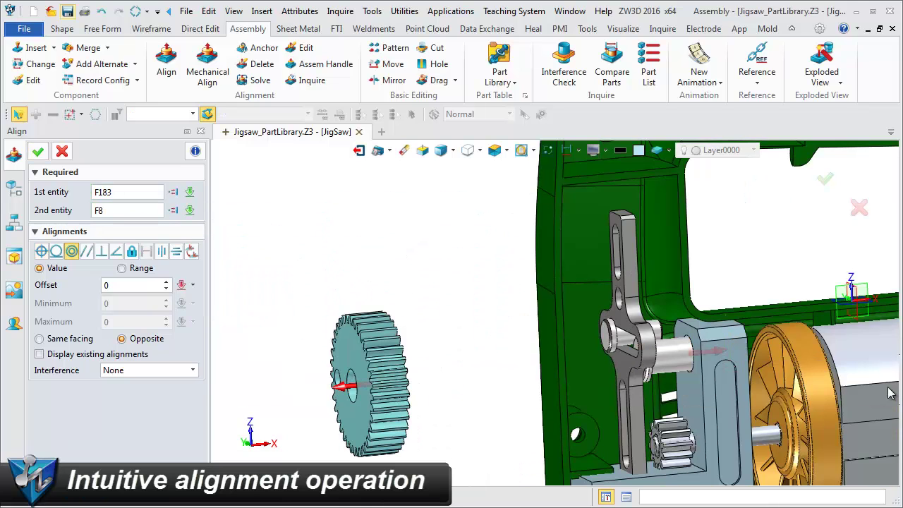
pyautogui.click(628, 344)
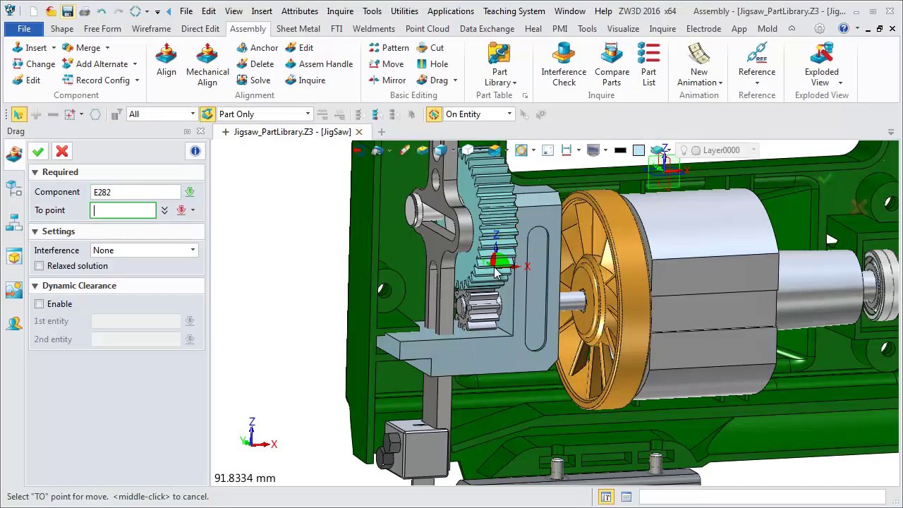
pyautogui.click(491, 285)
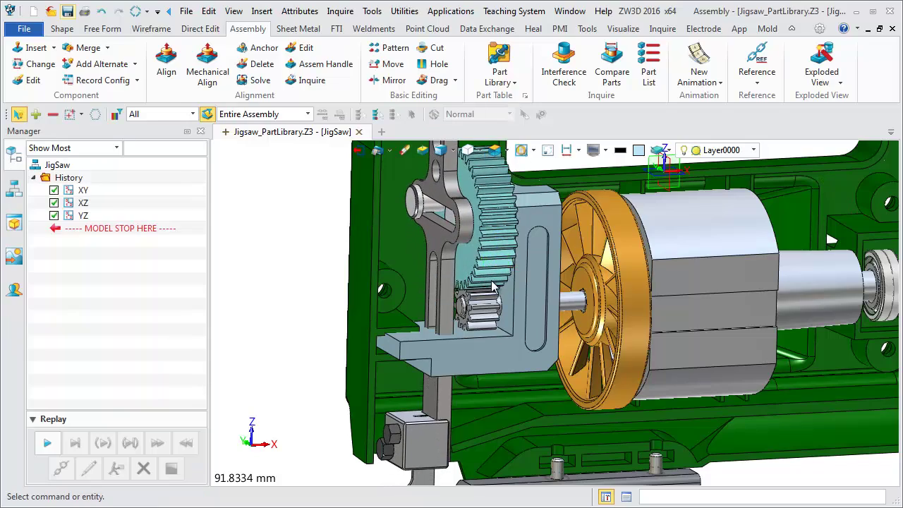
# Step: Add a ratio-3 gear alignment between SpurGear_1 and the pinion, then drag to test meshing
pyautogui.click(206, 71)
pyautogui.click(427, 232)
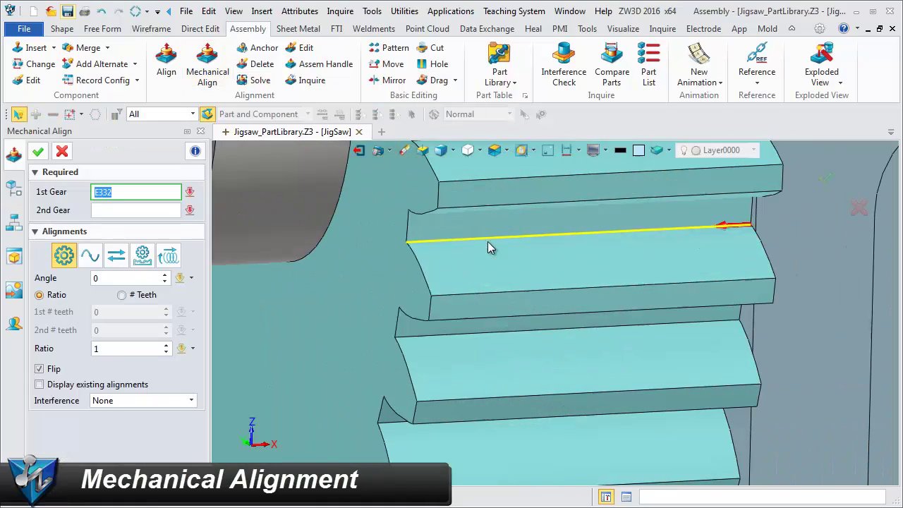
pyautogui.click(434, 226)
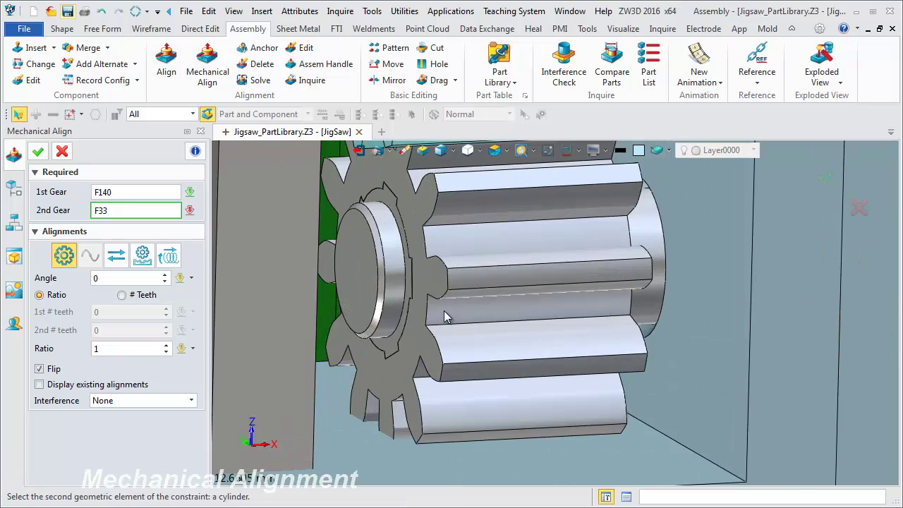
pyautogui.click(445, 316)
pyautogui.scroll(-5, 434, 317)
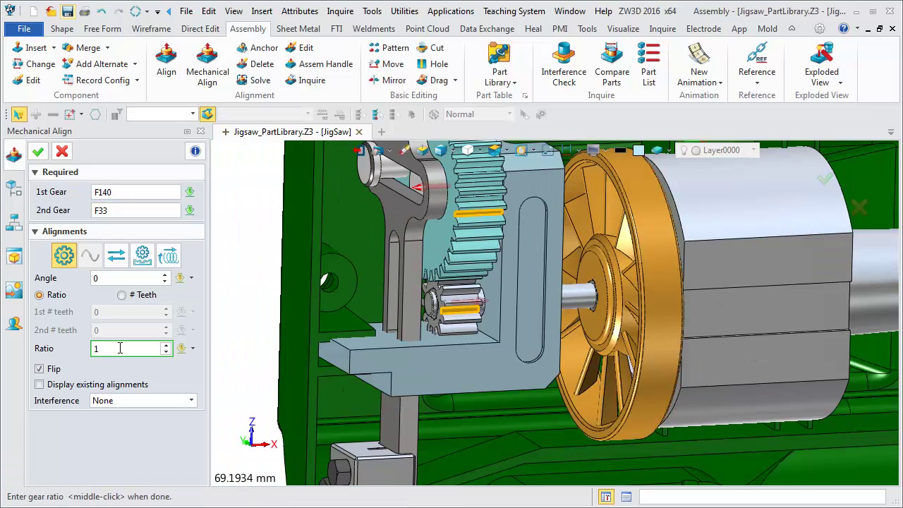
pyautogui.click(39, 153)
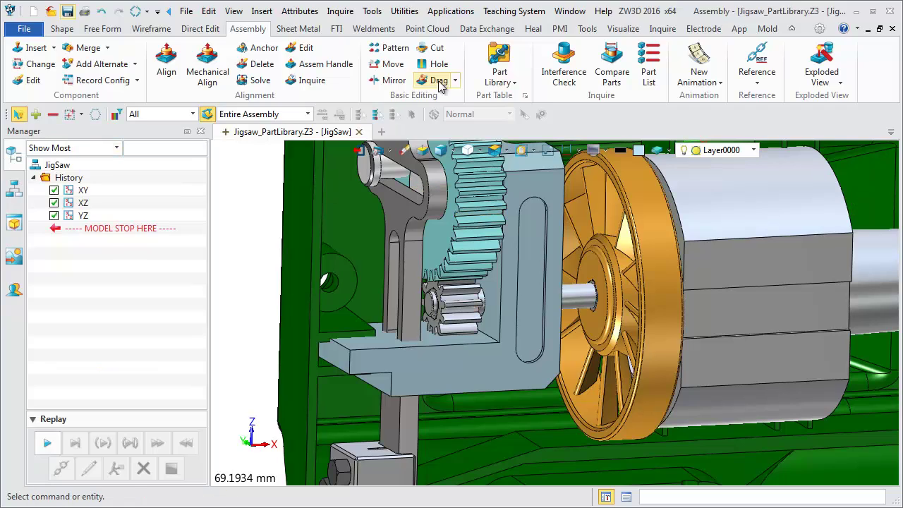
pyautogui.click(437, 80)
pyautogui.click(465, 233)
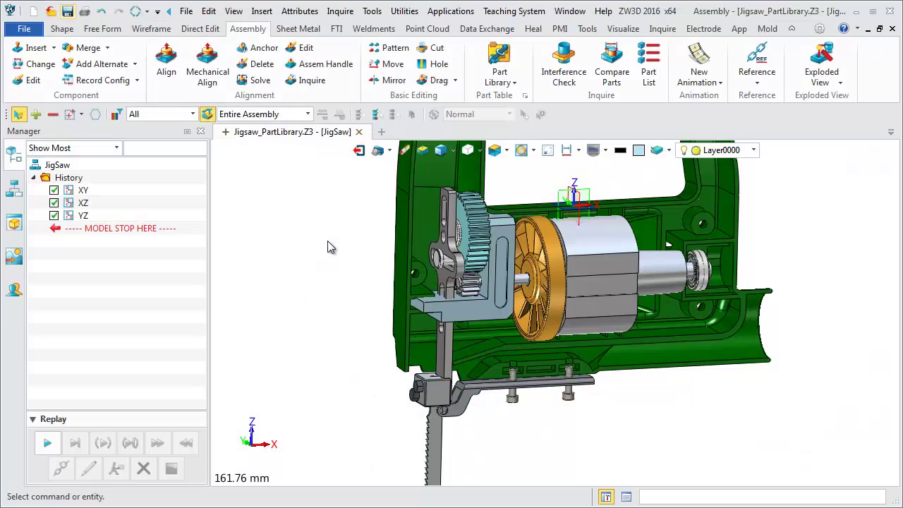
# Step: Run an interference check on the support frame bracket and display interferences 3 through 8
pyautogui.click(564, 71)
pyautogui.click(506, 260)
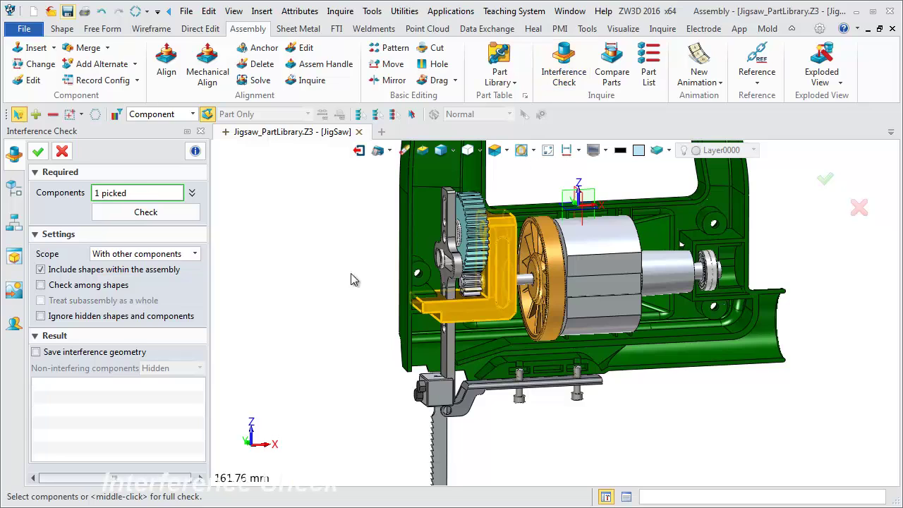
pyautogui.click(141, 211)
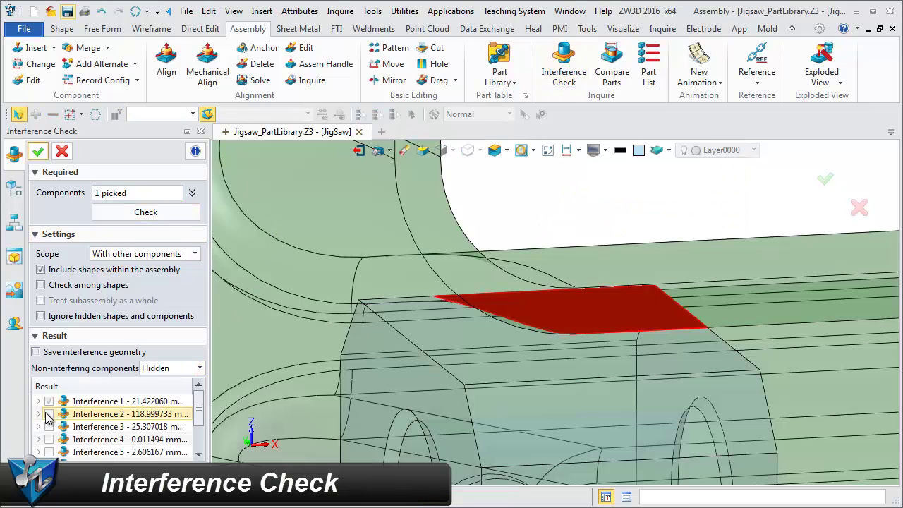
pyautogui.click(49, 426)
pyautogui.click(49, 439)
pyautogui.click(48, 451)
pyautogui.scroll(-1, 50, 451)
pyautogui.click(49, 426)
pyautogui.click(49, 439)
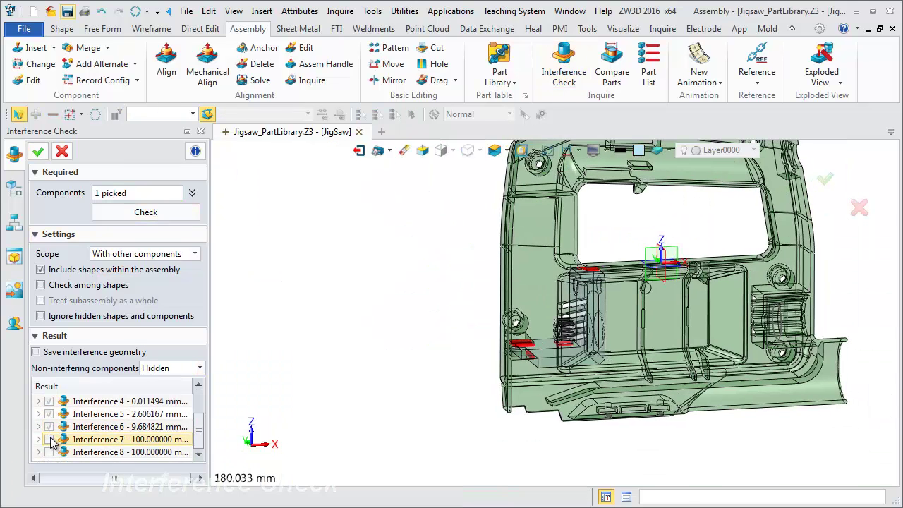
pyautogui.click(48, 452)
# Step: Close the check and open the Support frame part for in-context editing
pyautogui.click(37, 151)
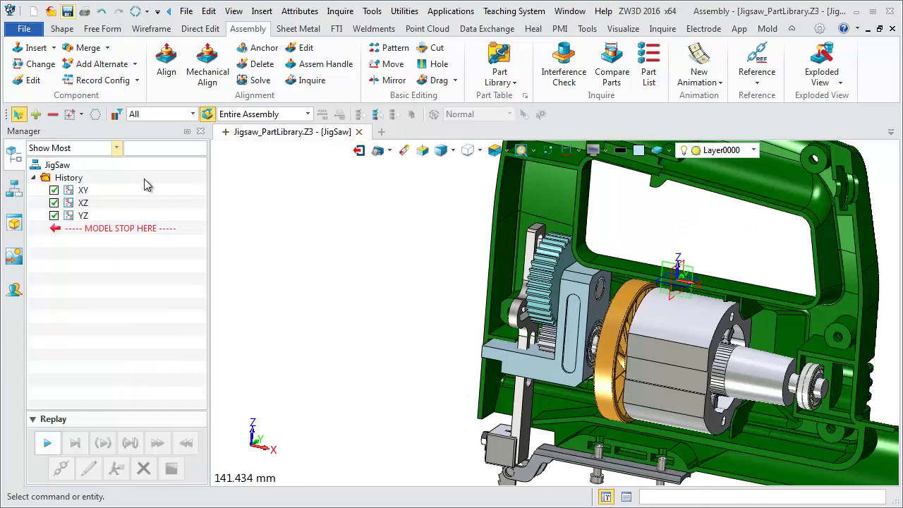
pyautogui.rightClick(500, 363)
pyautogui.click(498, 344)
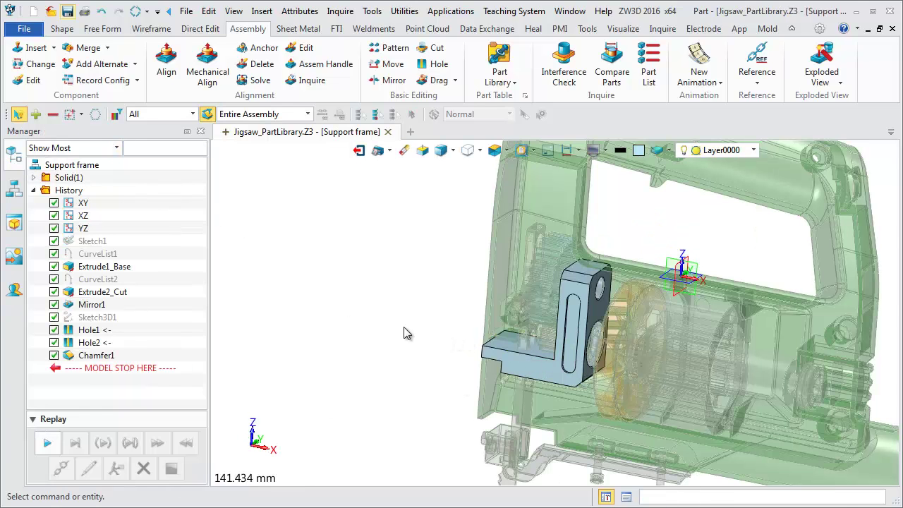
# Step: Show Sketch1's dimensions and change them to 3.5, 3 and 45.0
pyautogui.rightClick(89, 245)
pyautogui.click(151, 235)
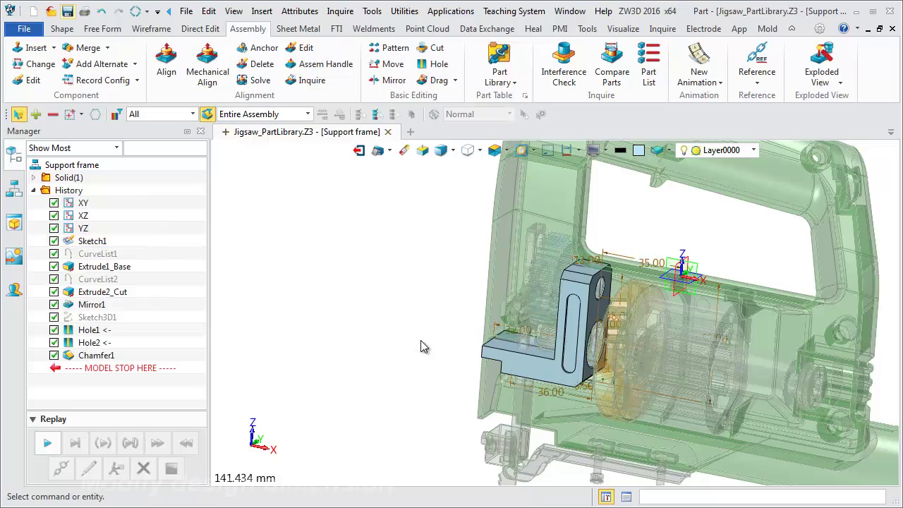
pyautogui.doubleClick(549, 338)
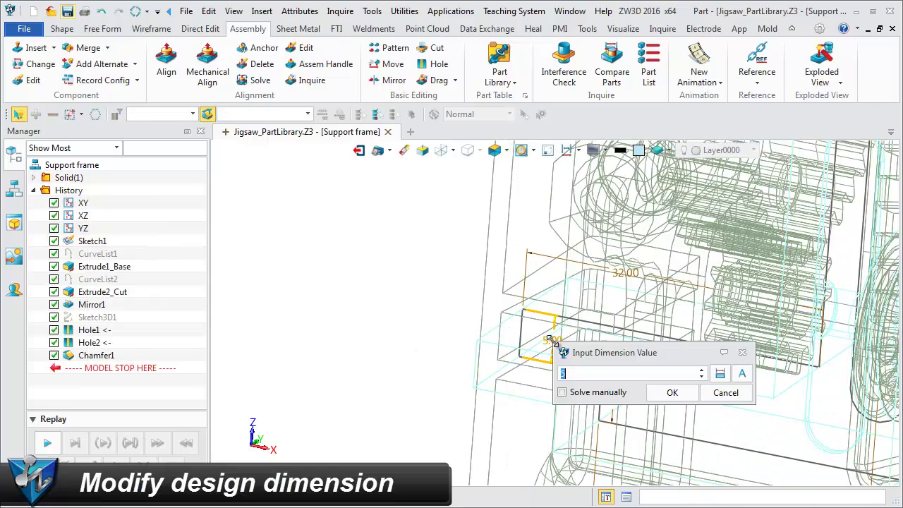
pyautogui.write('3.5')
pyautogui.press('Return')
pyautogui.scroll(-3, 537, 297)
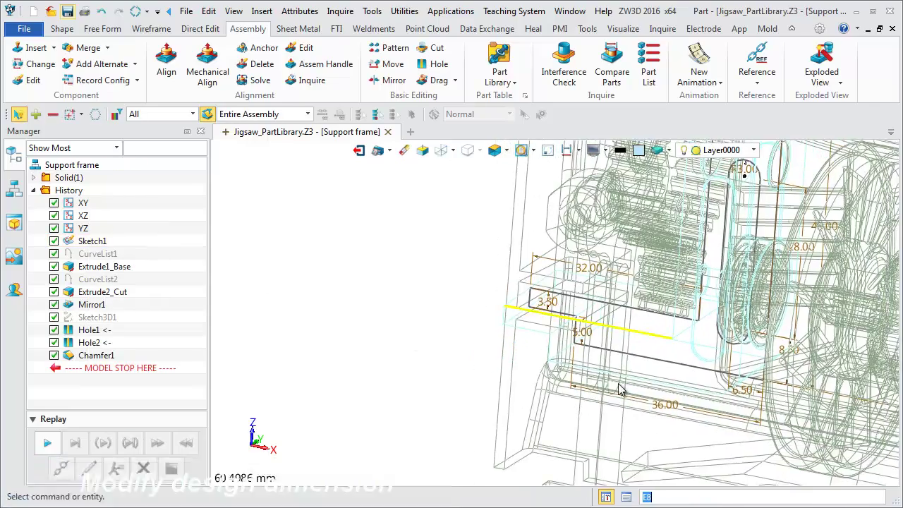
pyautogui.doubleClick(640, 396)
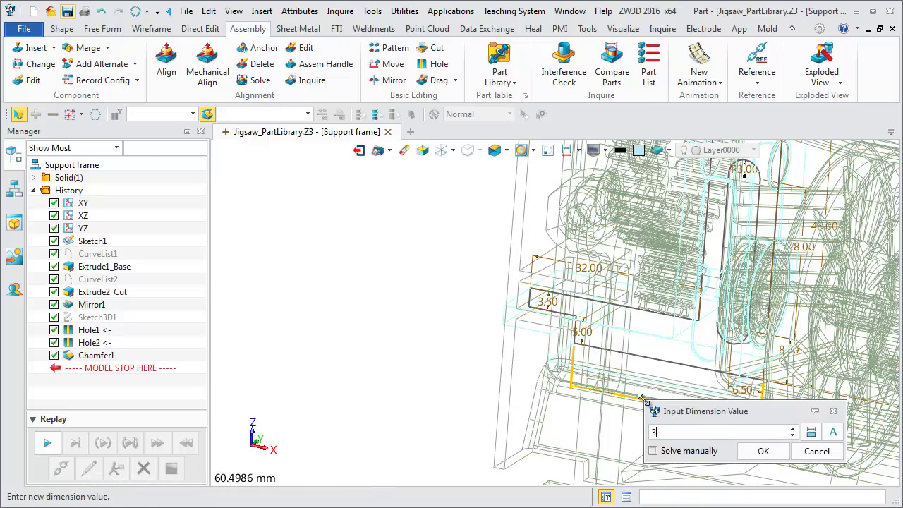
pyautogui.write('3')
pyautogui.press('Return')
pyautogui.doubleClick(647, 308)
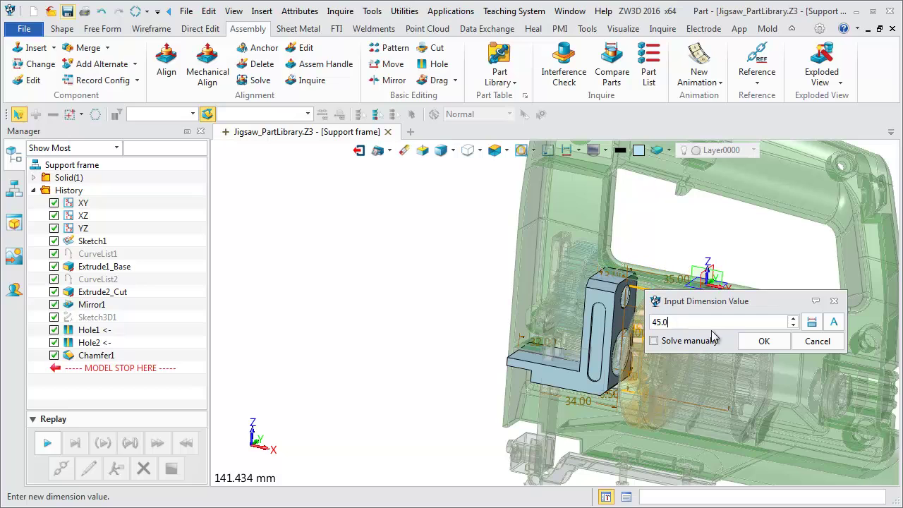
pyautogui.write('45.0')
pyautogui.press('Return')
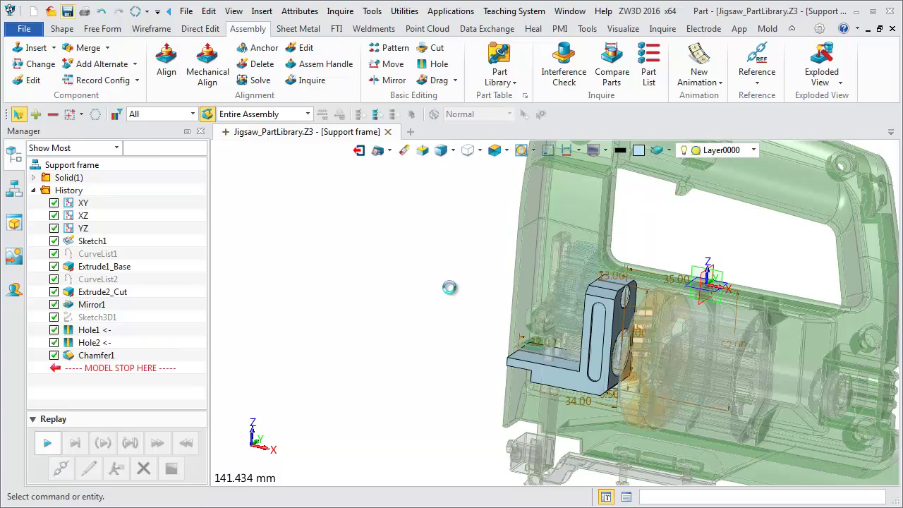
# Step: Return to the JigSaw assembly and rerun the interference check on the frame
pyautogui.click(358, 150)
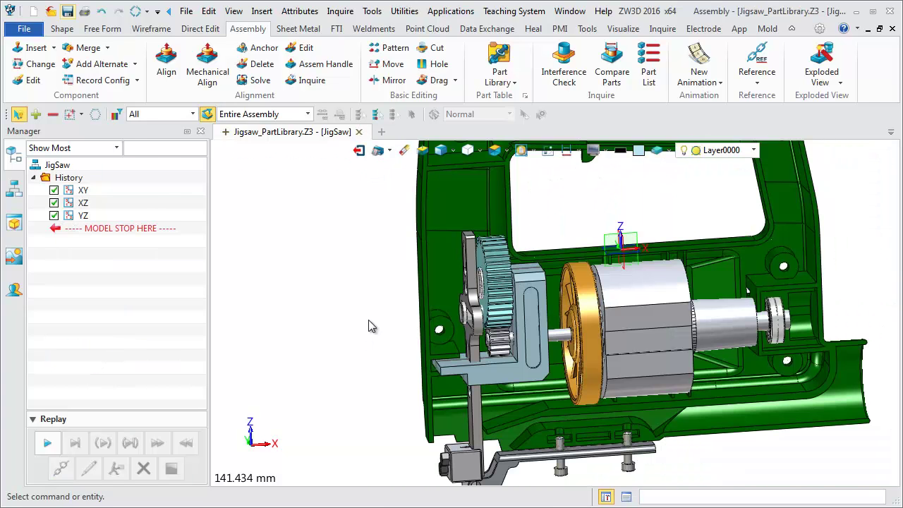
pyautogui.click(564, 72)
pyautogui.click(145, 212)
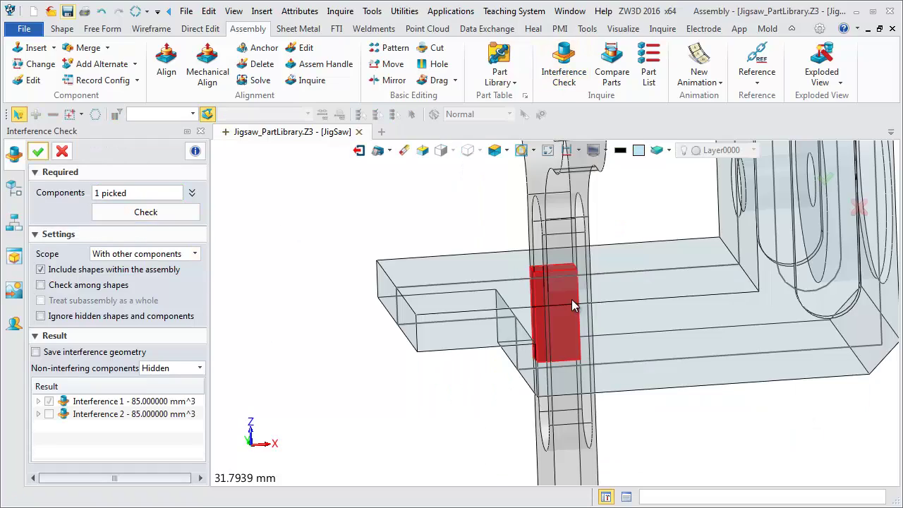
pyautogui.click(49, 413)
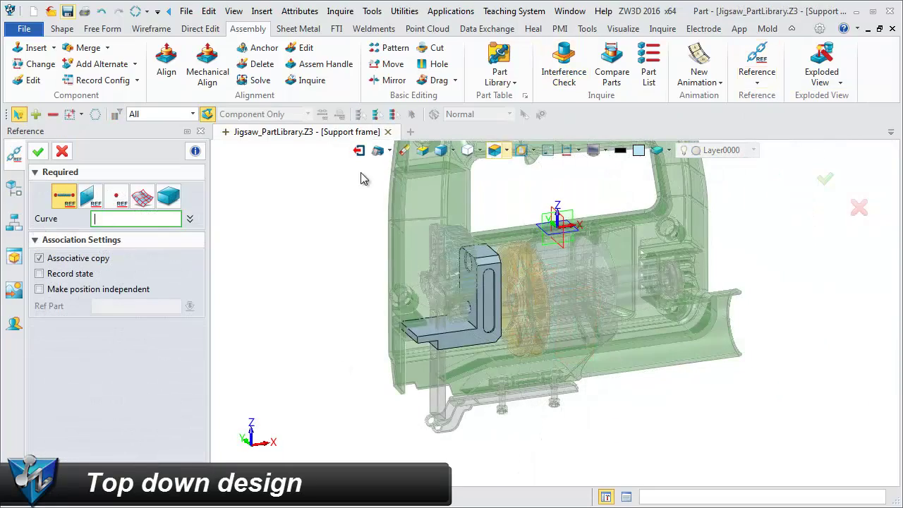
# Step: Reference four connecting rod edges as curves in the Support frame
pyautogui.scroll(6, 401, 408)
pyautogui.click(558, 361)
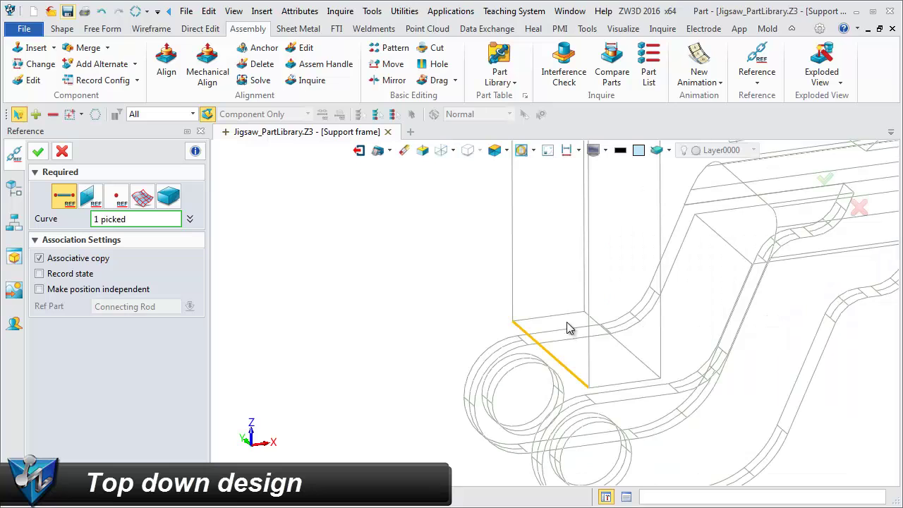
pyautogui.click(622, 388)
pyautogui.scroll(-5, 478, 359)
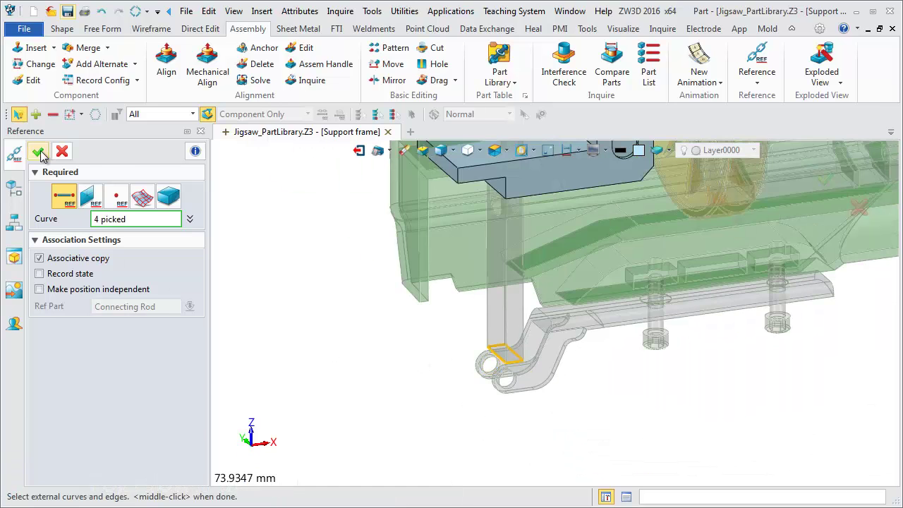
pyautogui.click(39, 151)
pyautogui.scroll(-2, 393, 415)
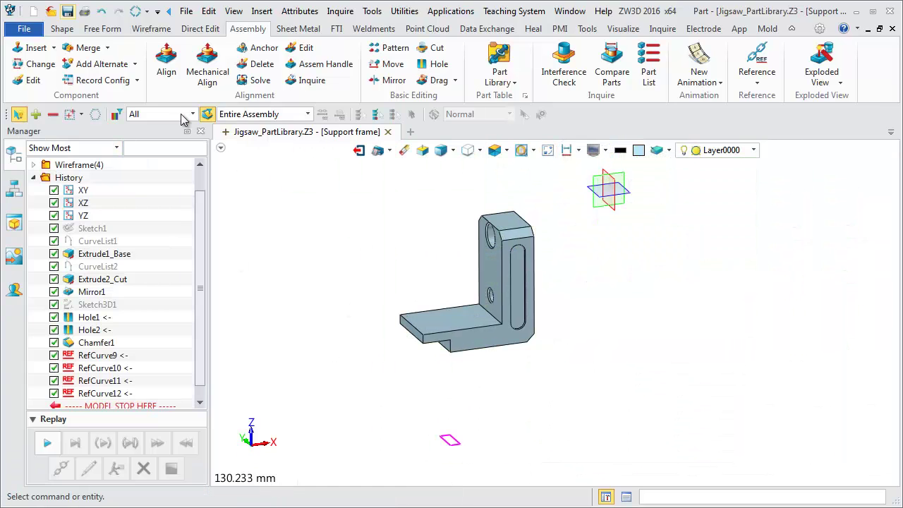
# Step: Start a one-sided extrusion using the referenced curve list CurveList5 as profile
pyautogui.click(62, 29)
pyautogui.click(35, 80)
pyautogui.click(136, 210)
pyautogui.click(134, 220)
pyautogui.rightClick(280, 192)
pyautogui.click(289, 221)
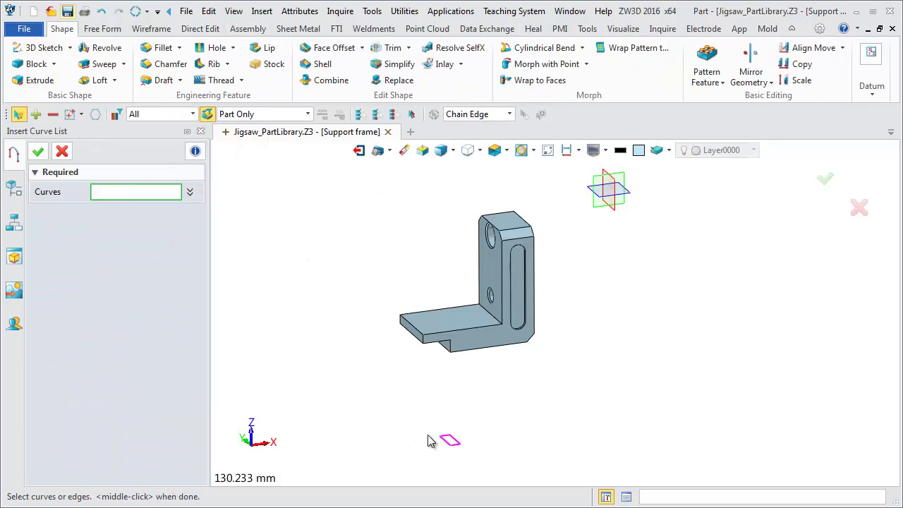
pyautogui.click(38, 153)
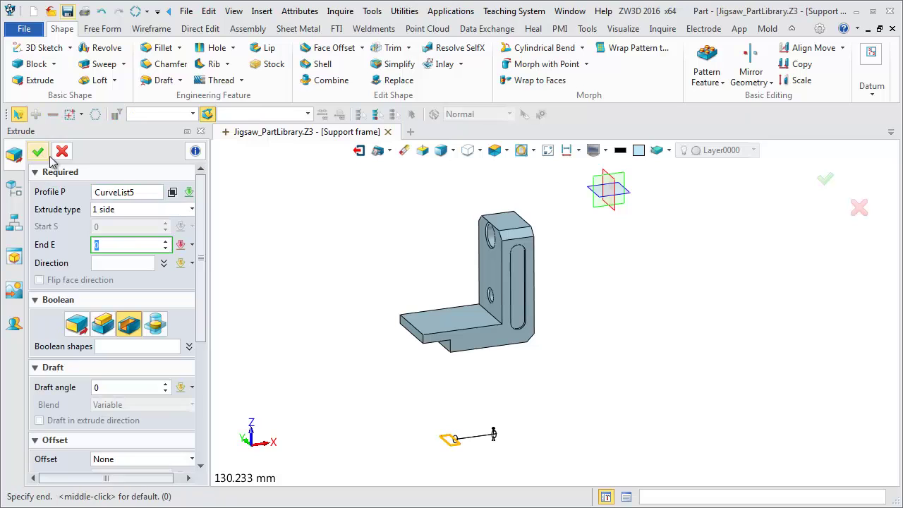
# Step: Set the extrude end to Through All and expand the profile by a 0.2 offset
pyautogui.click(192, 244)
pyautogui.click(226, 358)
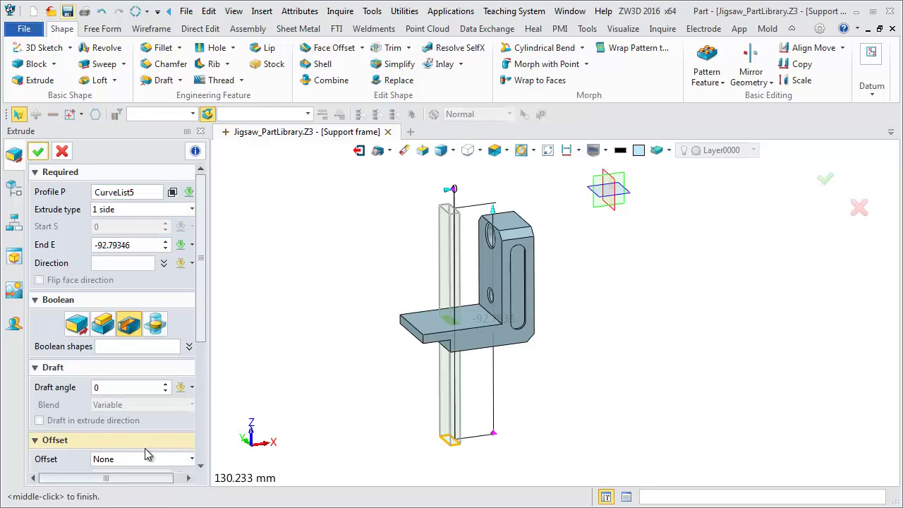
pyautogui.scroll(-3, 204, 354)
pyautogui.click(192, 367)
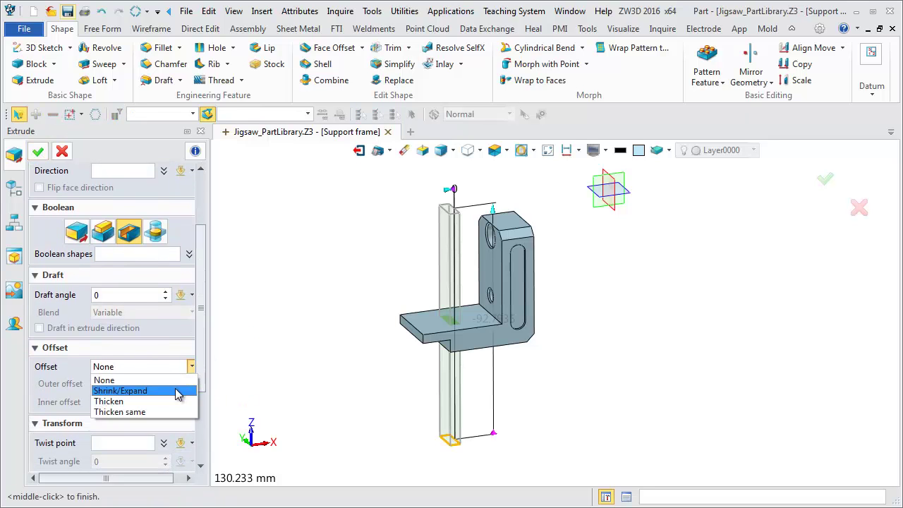
pyautogui.click(169, 395)
pyautogui.write('.2')
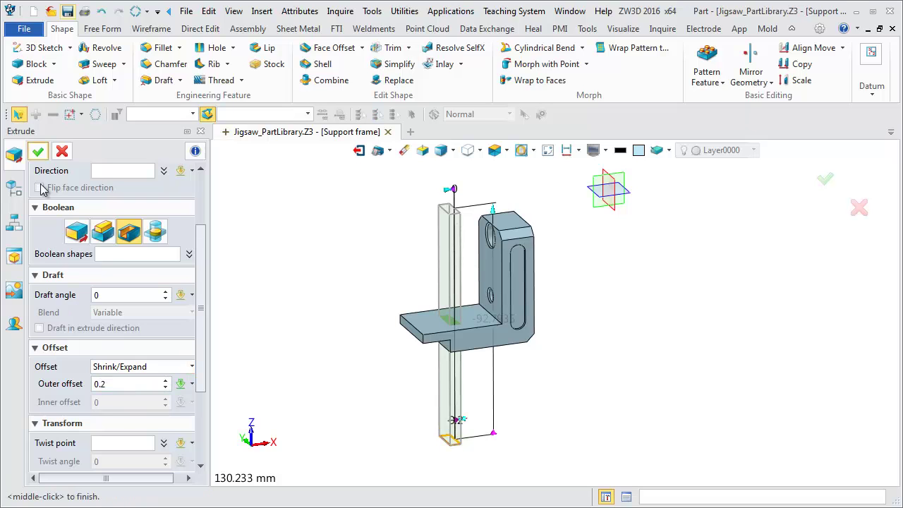
pyautogui.click(38, 152)
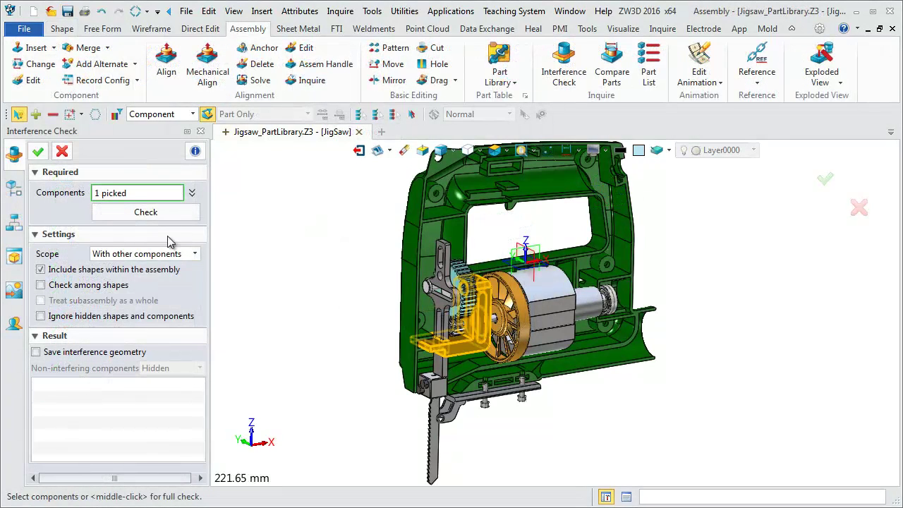
# Step: Edit the Connecting Rod part and apply a Face Offset of 0.5 to its face
pyautogui.click(144, 210)
pyautogui.click(38, 151)
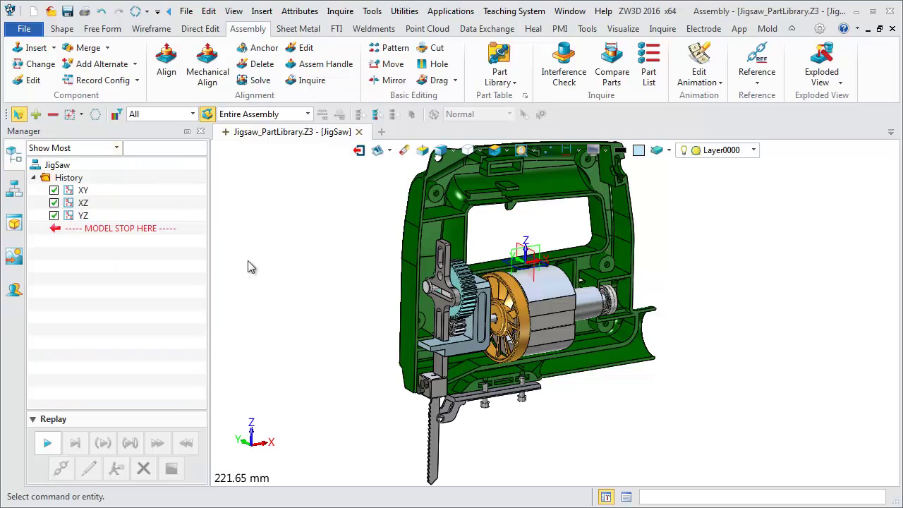
pyautogui.rightClick(453, 319)
pyautogui.click(454, 319)
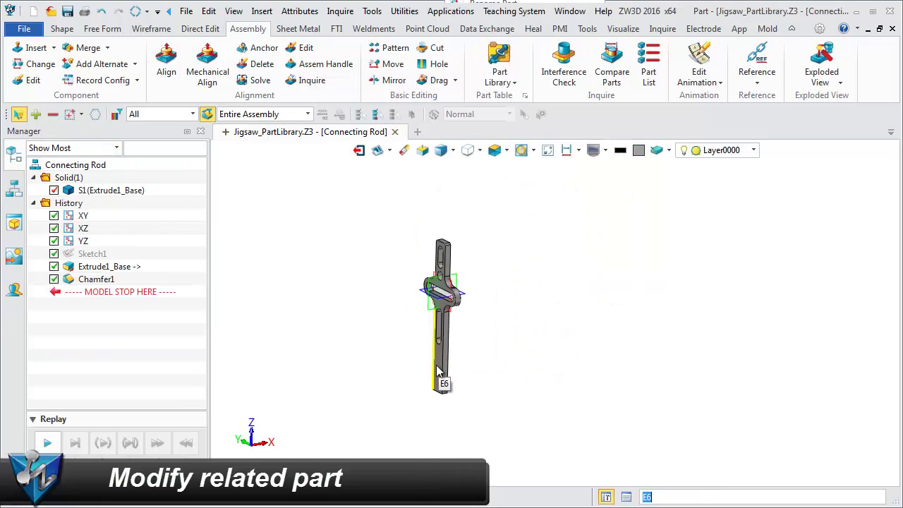
pyautogui.scroll(5, 436, 365)
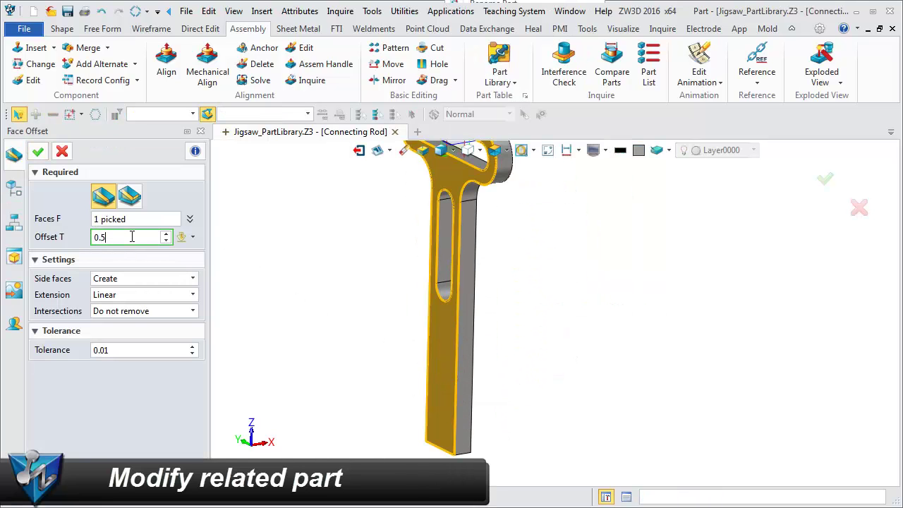
pyautogui.write('5')
pyautogui.press('Return')
pyautogui.click(38, 151)
# Step: Back in the JigSaw assembly, run Interference Check on the Support frame, finding 22.908849 mm³
pyautogui.click(359, 149)
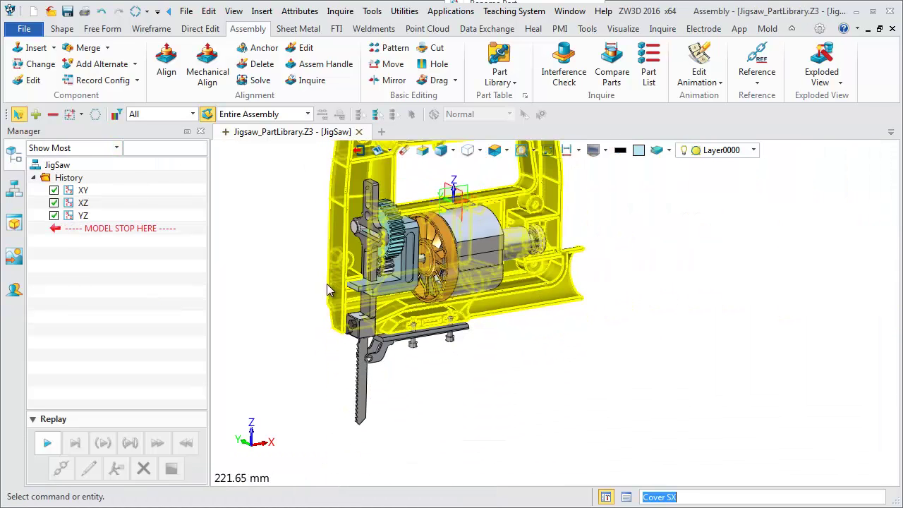
pyautogui.click(563, 71)
pyautogui.click(397, 289)
pyautogui.click(170, 220)
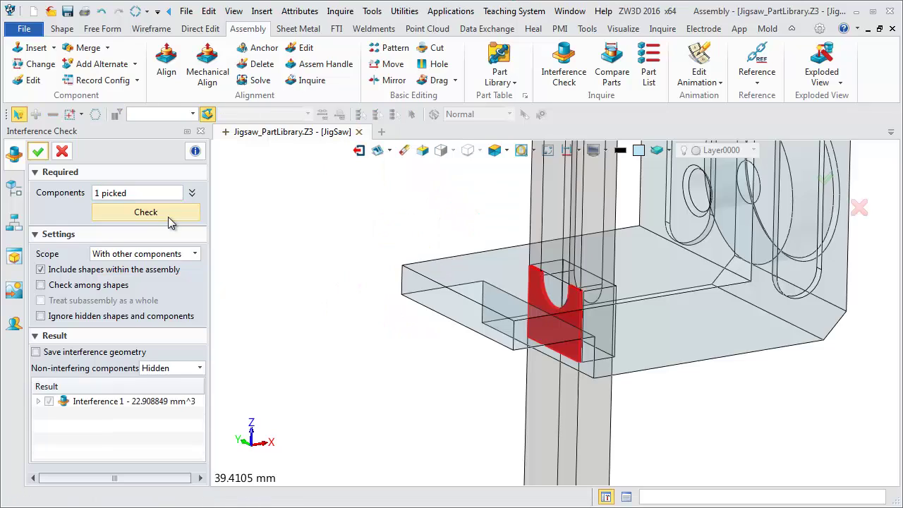
pyautogui.click(38, 152)
pyautogui.click(371, 10)
# Step: Insert a Support frame object link in Link Manager and regenerate the assembly
pyautogui.click(385, 45)
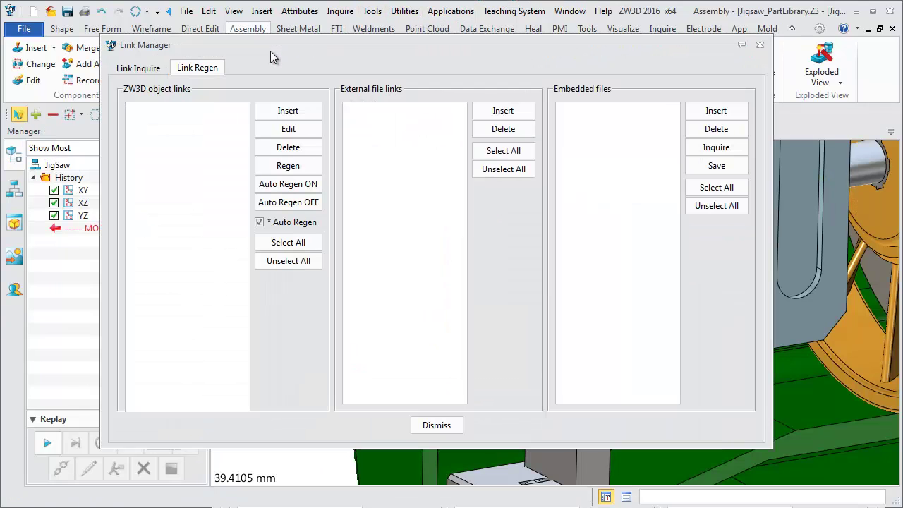
pyautogui.click(288, 111)
pyautogui.click(710, 324)
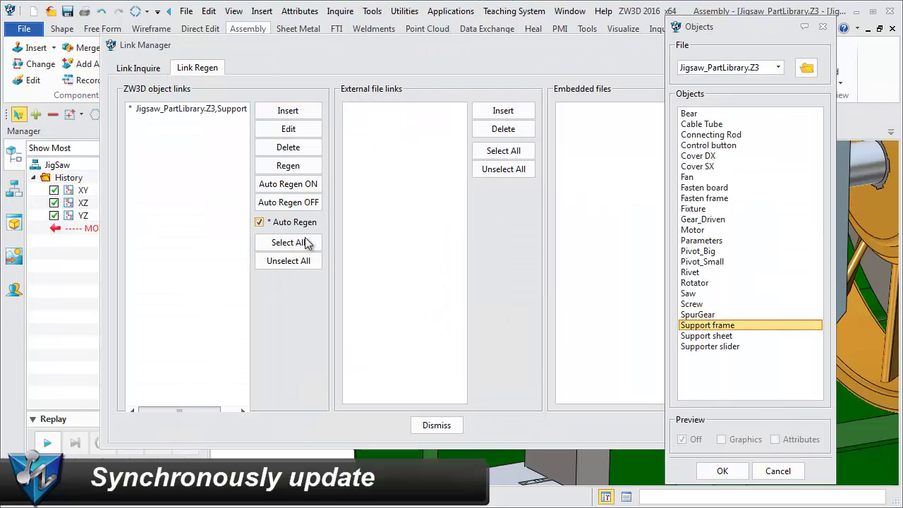
pyautogui.click(436, 425)
pyautogui.rightClick(201, 268)
pyautogui.click(229, 294)
# Step: Rerun Interference Check on the Support frame, now finding none, and fit the jigsaw in view
pyautogui.click(564, 67)
pyautogui.click(530, 321)
pyautogui.click(162, 214)
pyautogui.click(38, 153)
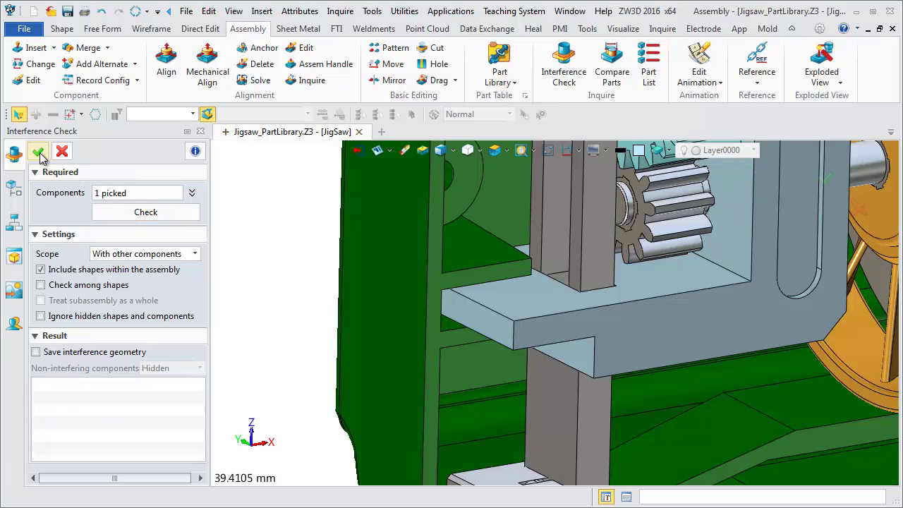
pyautogui.hotkey('ctrl', 'a')
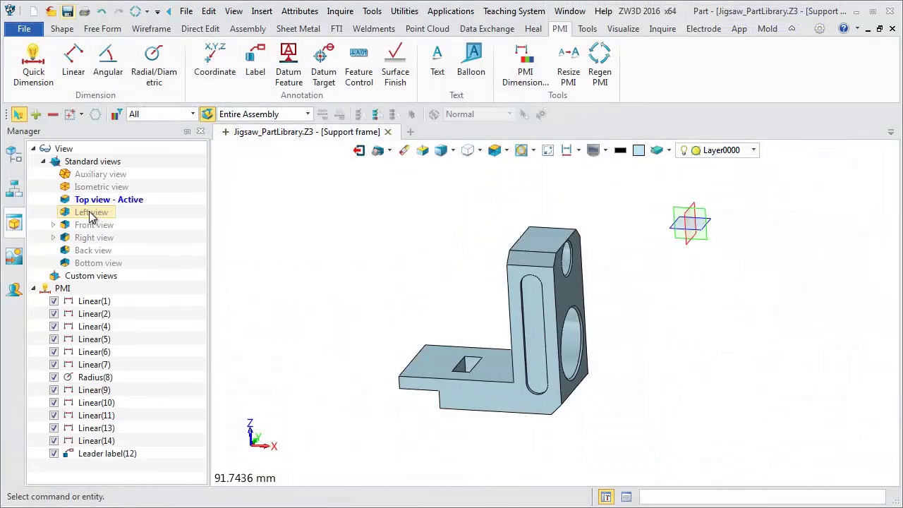
# Step: In top view, add linear PMI dimensions 13.05 and 4.90 locating the rectangular hole
pyautogui.doubleClick(90, 201)
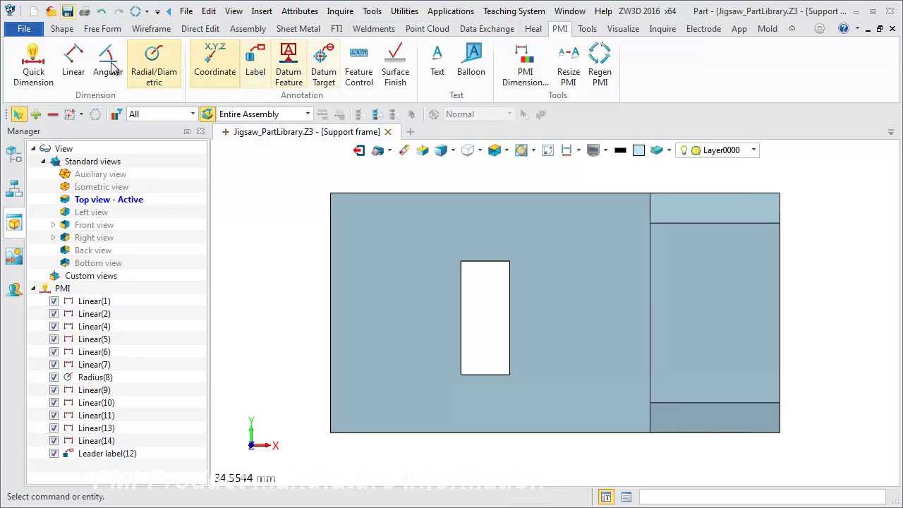
pyautogui.click(73, 62)
pyautogui.click(329, 341)
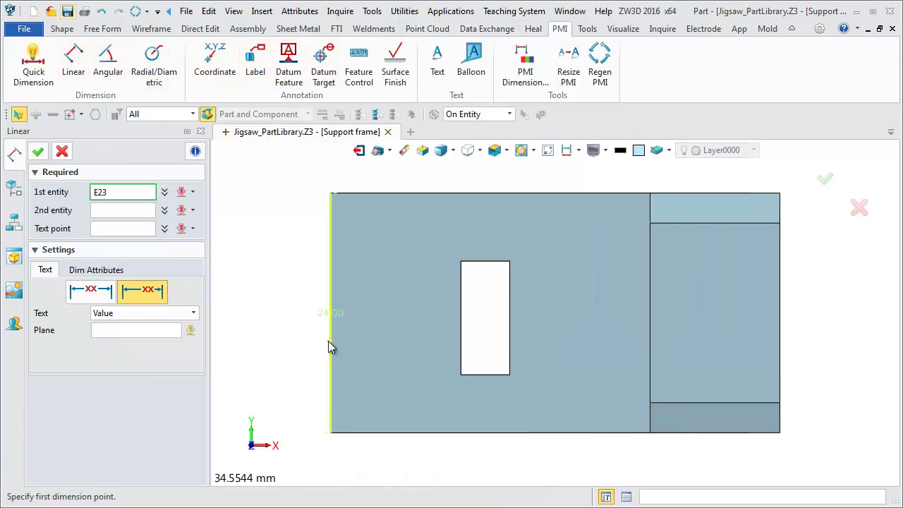
pyautogui.click(461, 323)
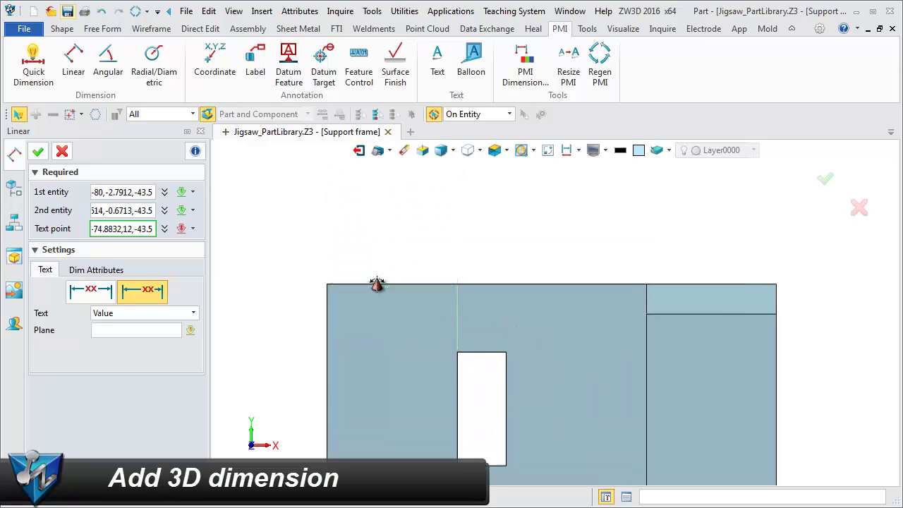
pyautogui.click(379, 220)
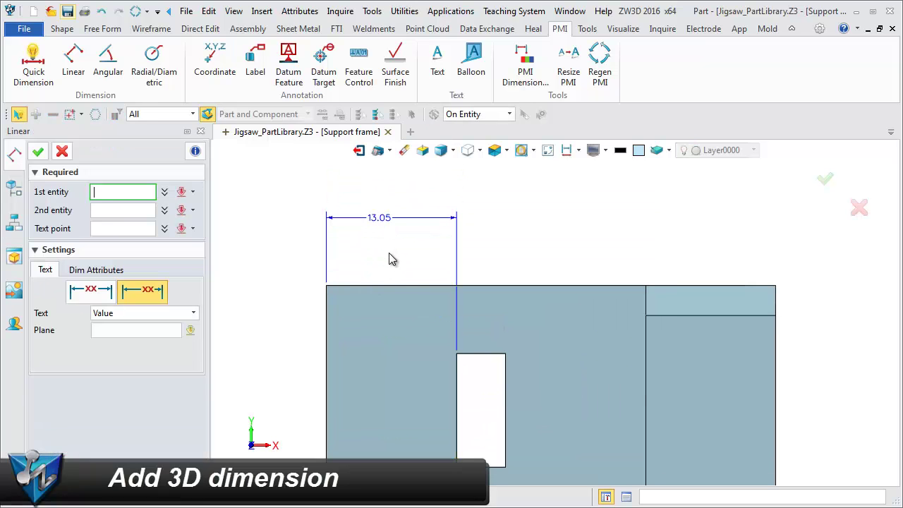
pyautogui.click(457, 385)
pyautogui.click(504, 385)
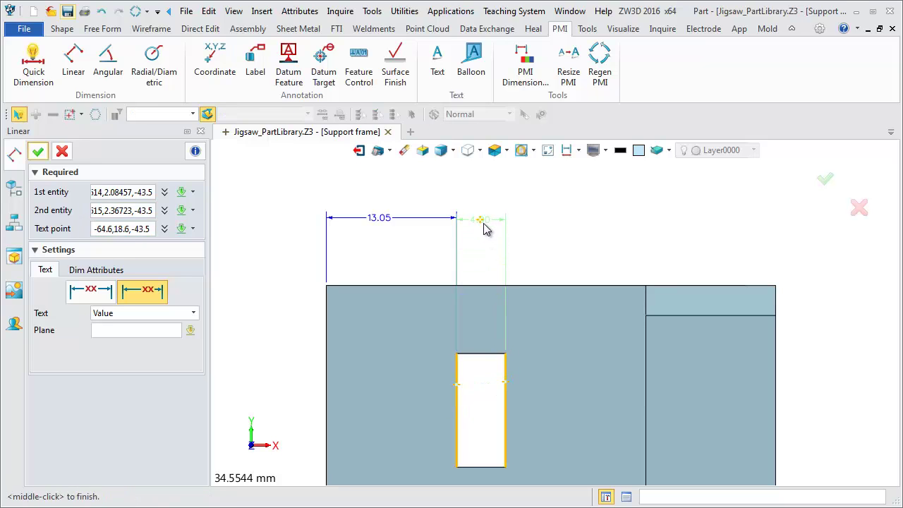
pyautogui.middleClick(484, 225)
# Step: Add a vertical linear dimension from the part's top edge to the hole's top edge
pyautogui.moveTo(314, 326); pyautogui.dragTo(350, 257, button='middle')
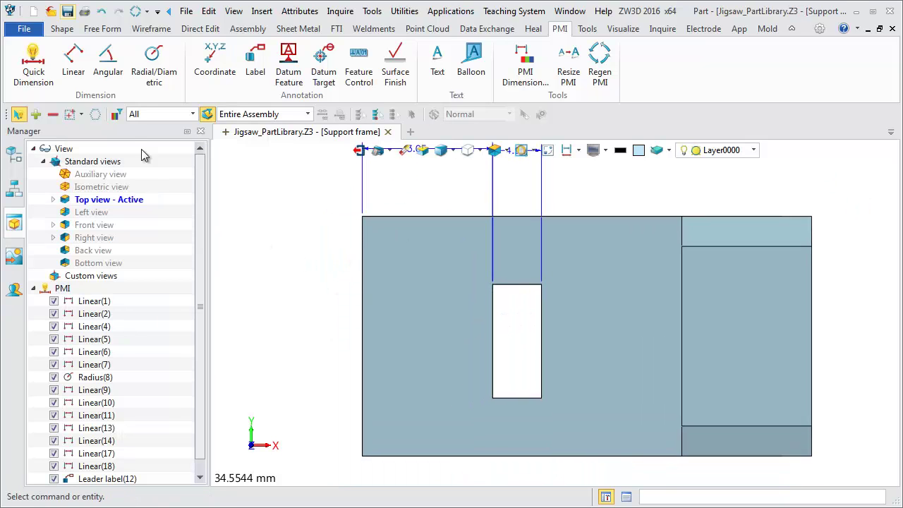
pyautogui.click(73, 63)
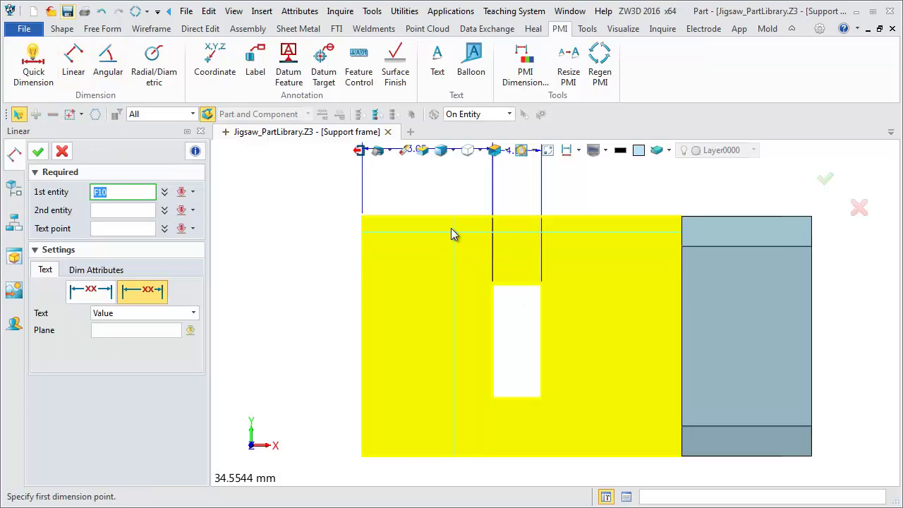
pyautogui.click(443, 217)
pyautogui.click(505, 292)
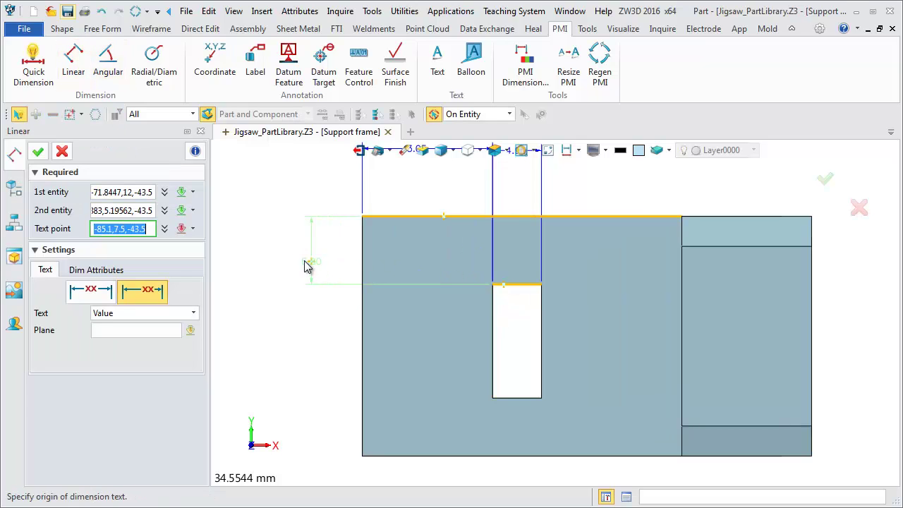
pyautogui.click(251, 292)
# Step: Switch to the PMI dimensions view and start a new 2D drawing sheet
pyautogui.rightClick(64, 149)
pyautogui.click(389, 150)
pyautogui.click(410, 169)
# Step: Create the sheet from the A4_H_ZWSOFT template and place the front view with its PMI
pyautogui.scroll(-5, 677, 297)
pyautogui.click(645, 381)
pyautogui.click(654, 415)
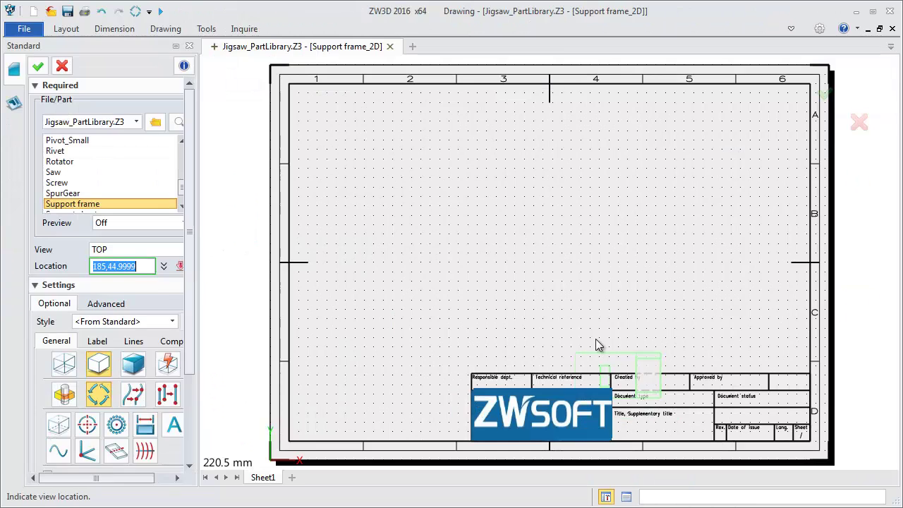
pyautogui.scroll(-3, 51, 361)
pyautogui.click(171, 131)
pyautogui.click(143, 154)
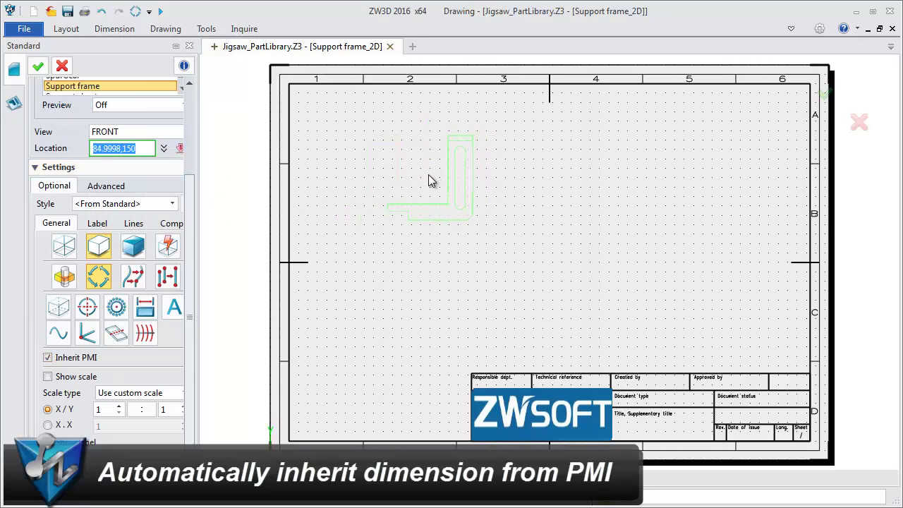
pyautogui.click(428, 175)
# Step: Project a second view below the front view and finish the Projection command
pyautogui.click(664, 189)
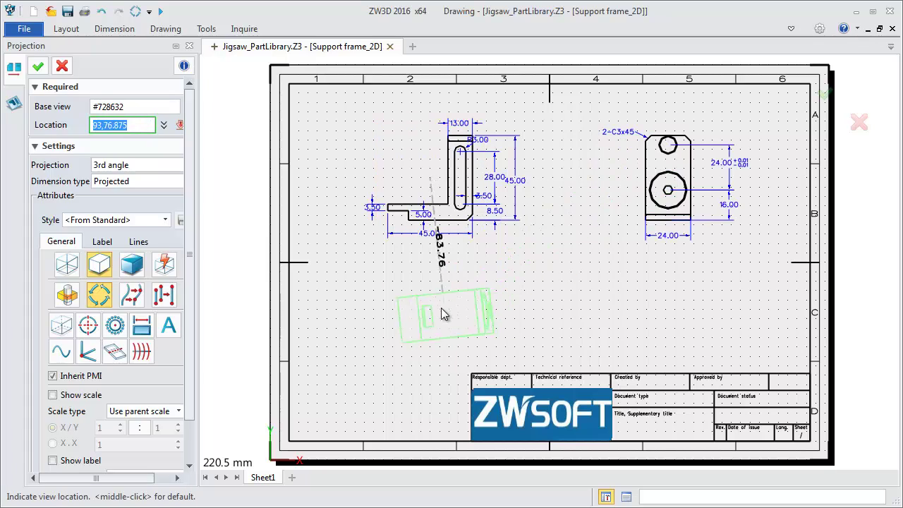
pyautogui.click(439, 305)
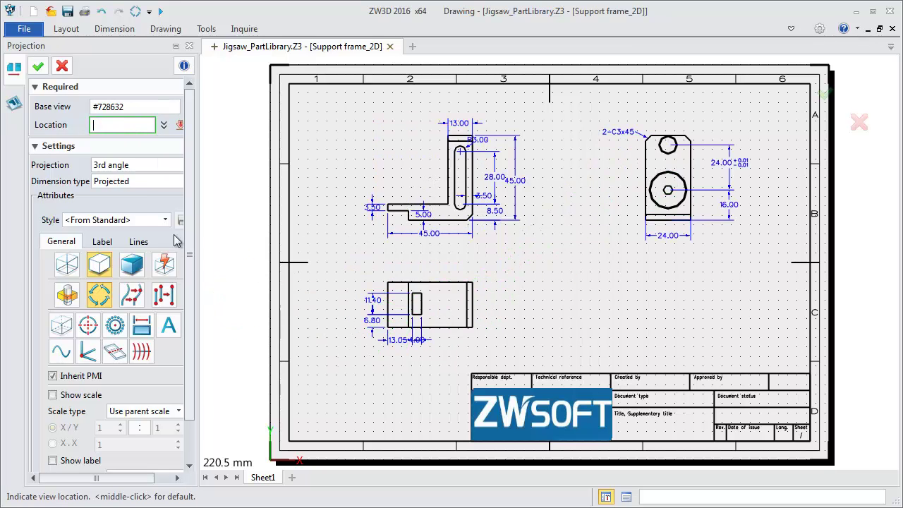
pyautogui.click(62, 65)
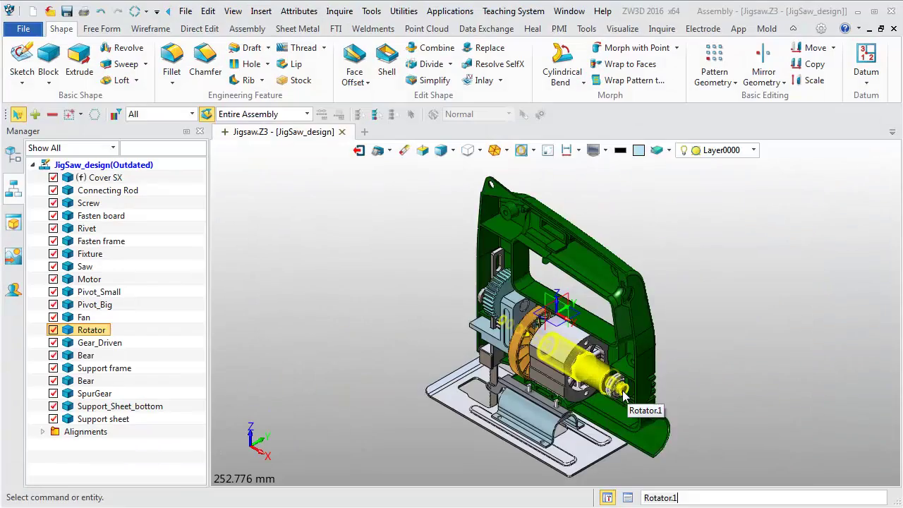
# Step: Open the Rotator part alone, launch SimWise FEA from the App tab, and widen its window
pyautogui.click(551, 157)
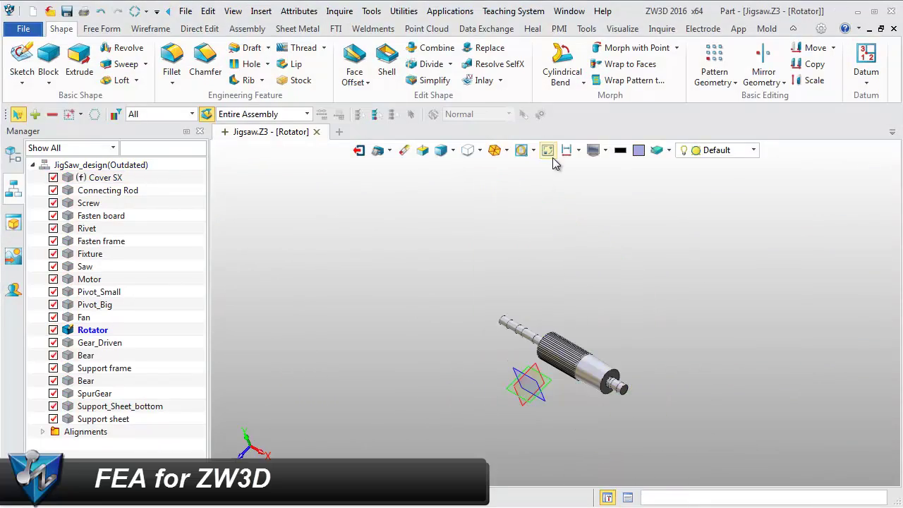
pyautogui.click(738, 29)
pyautogui.click(187, 67)
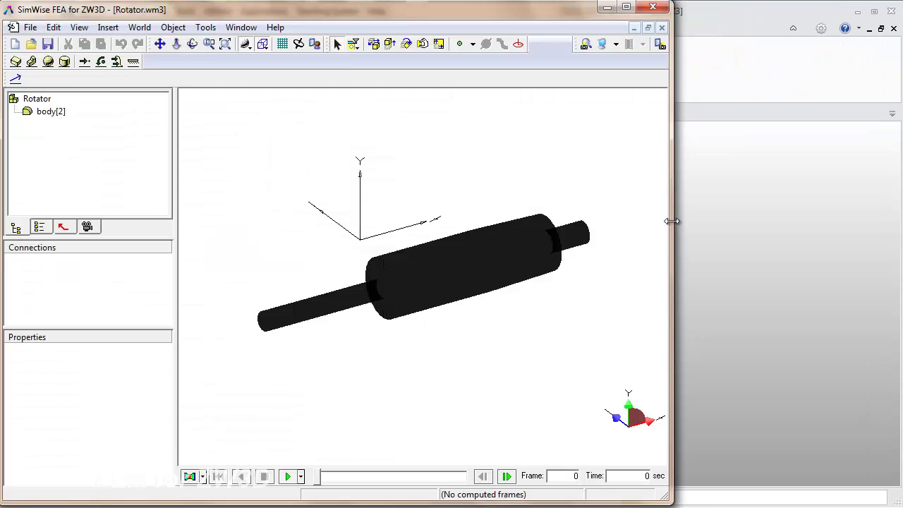
pyautogui.moveTo(671, 222); pyautogui.dragTo(898, 240)
# Step: Set the shaft body[2] colour to grey in its Properties
pyautogui.rightClick(518, 296)
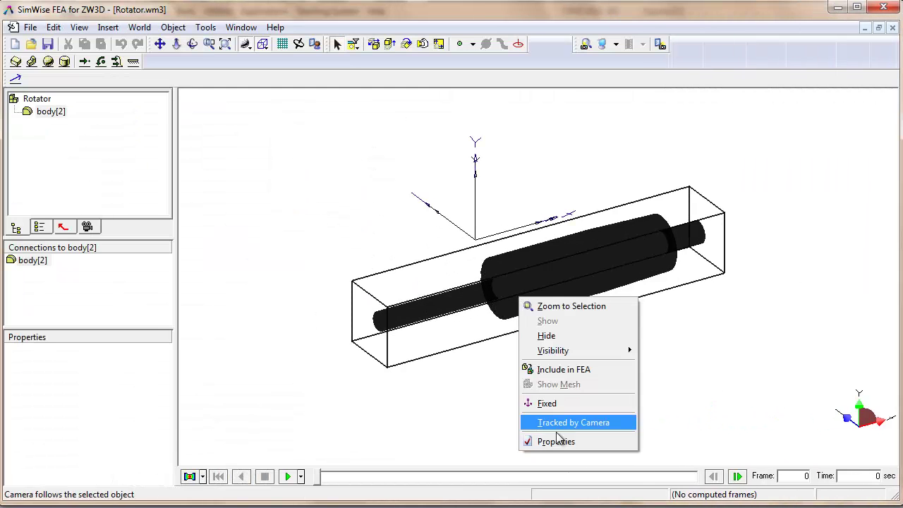
pyautogui.click(557, 439)
pyautogui.click(423, 352)
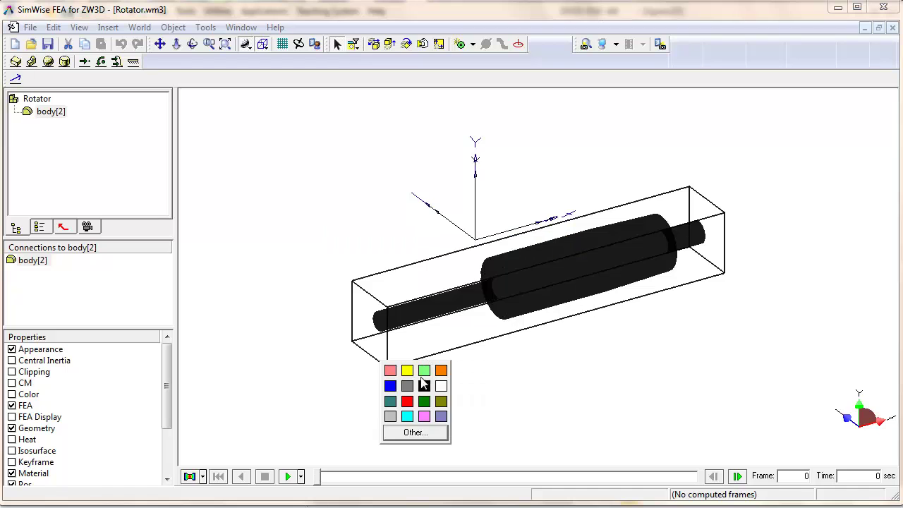
pyautogui.click(390, 416)
pyautogui.click(494, 364)
# Step: Open the shaft's FEA properties, then mesh it and solve for von Mises stress
pyautogui.moveTo(495, 361); pyautogui.dragTo(457, 321, button='middle')
pyautogui.doubleClick(455, 321)
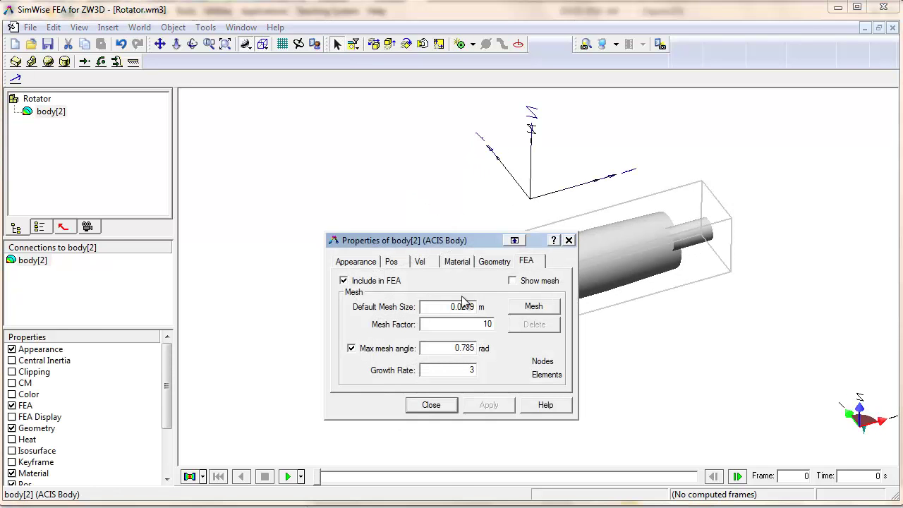
pyautogui.click(189, 477)
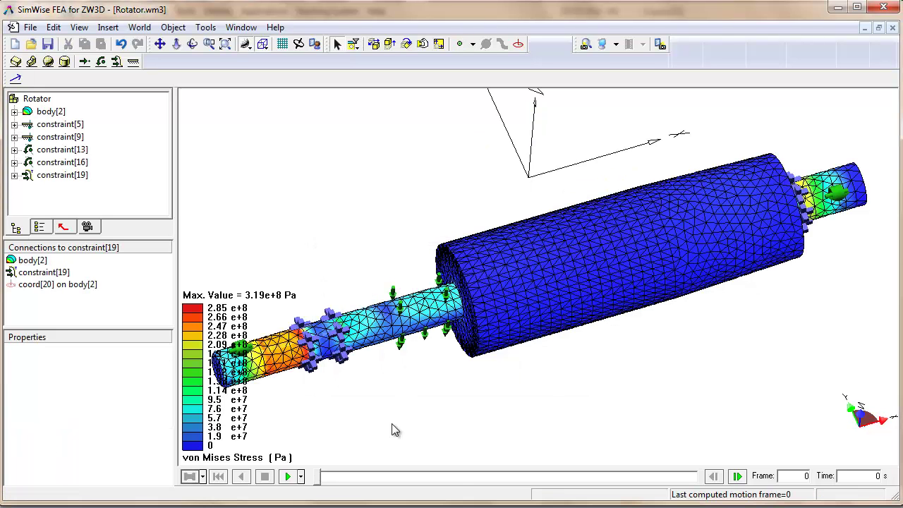
# Step: Show the shaft's deformed shape and switch the legend Dataset to Displacement
pyautogui.moveTo(414, 388); pyautogui.dragTo(451, 384)
pyautogui.rightClick(58, 113)
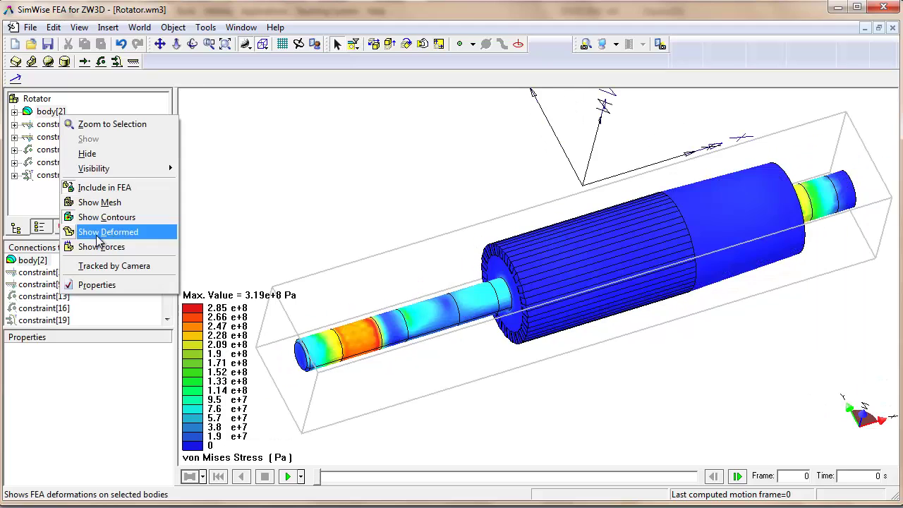
pyautogui.click(69, 238)
pyautogui.rightClick(292, 332)
pyautogui.moveTo(331, 373)
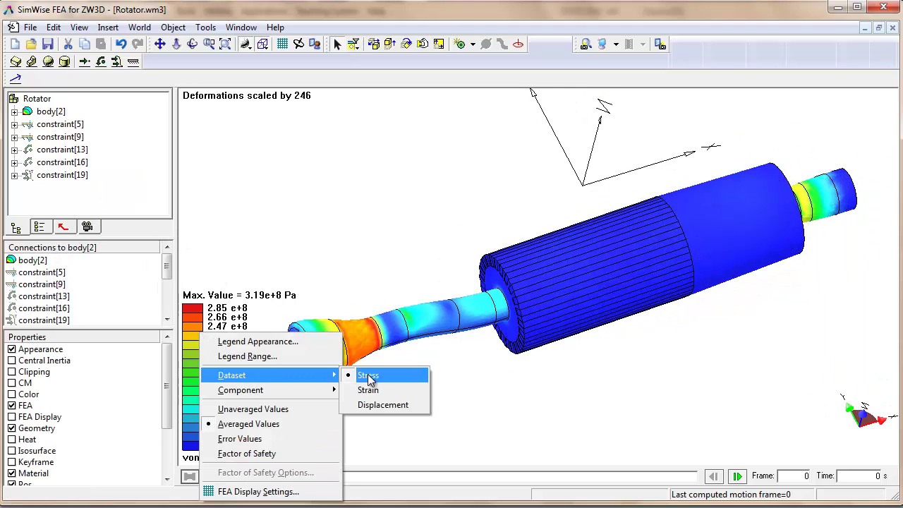
pyautogui.click(375, 403)
# Step: Turn off Show Deformed, set the Dataset back to Stress, and Animate FEA
pyautogui.rightClick(51, 112)
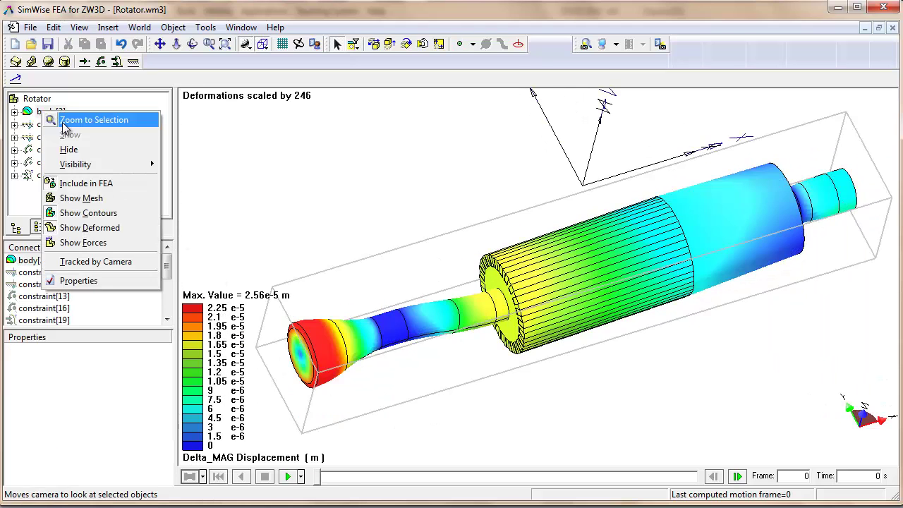
pyautogui.click(81, 228)
pyautogui.rightClick(203, 336)
pyautogui.moveTo(282, 377)
pyautogui.click(373, 382)
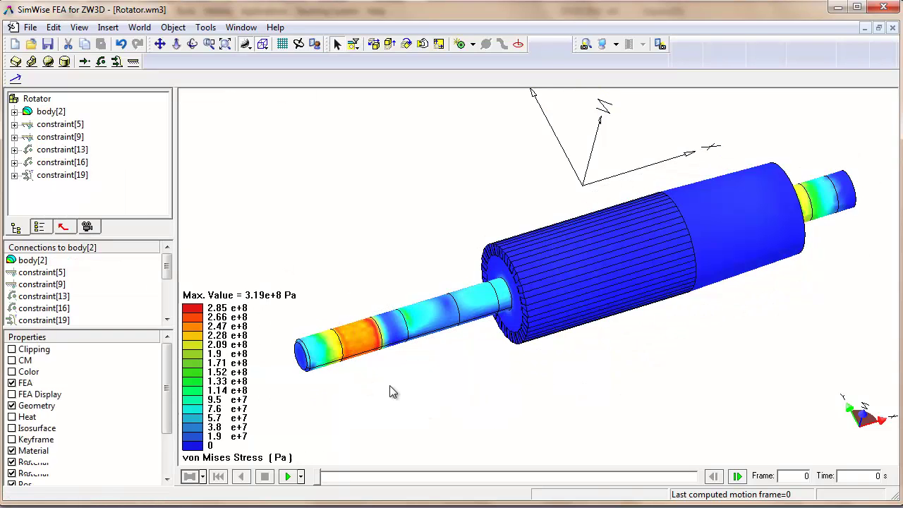
pyautogui.click(306, 477)
pyautogui.click(336, 503)
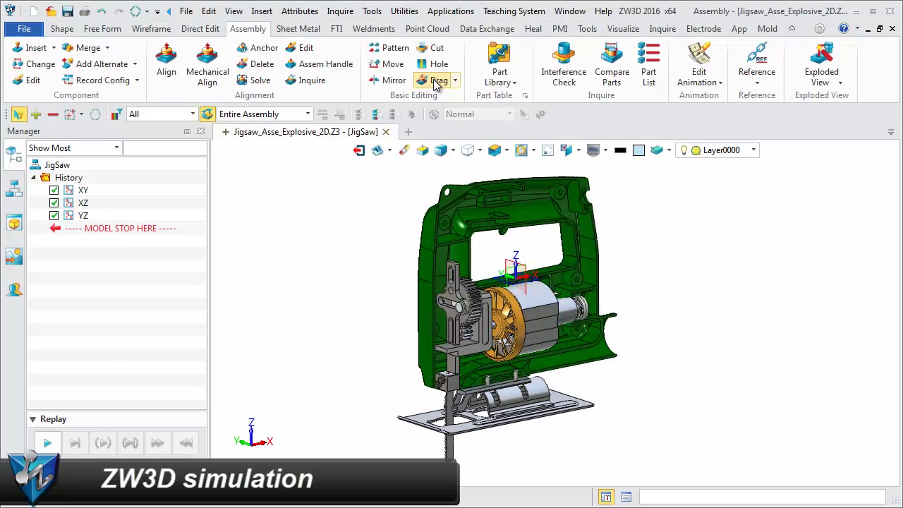
# Step: Try dragging a component, then open the JigSaw_Motion animation via Edit Animation
pyautogui.click(435, 82)
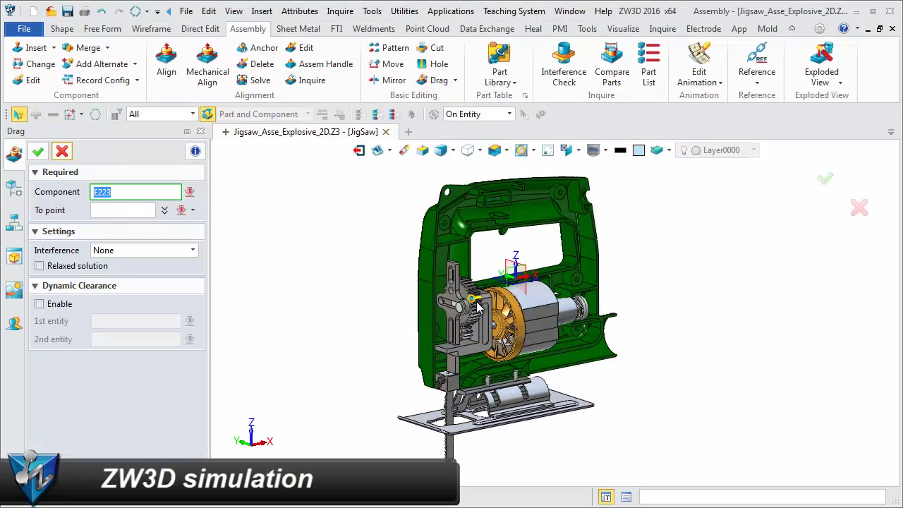
pyautogui.press('Escape')
pyautogui.click(698, 77)
pyautogui.click(695, 127)
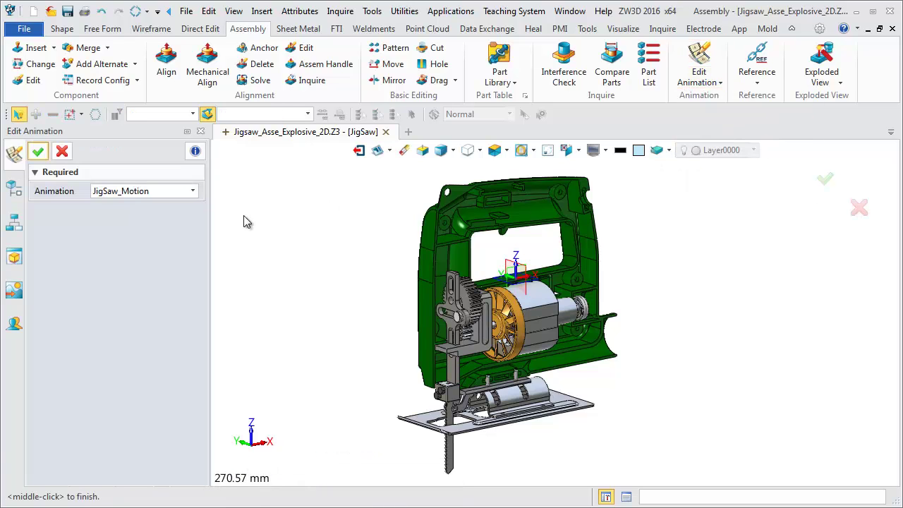
pyautogui.click(42, 155)
# Step: Rewind and play JigSaw_Motion to about 0:15, then exit animation mode
pyautogui.click(42, 276)
pyautogui.click(86, 276)
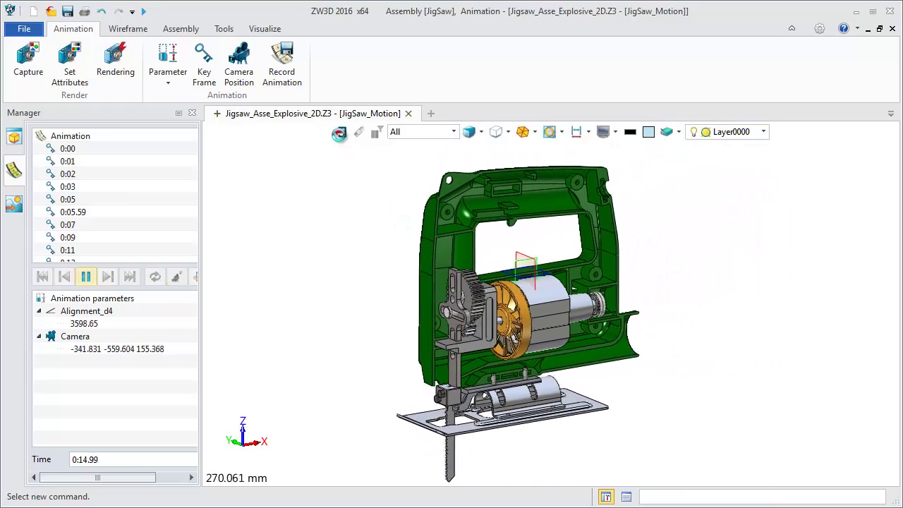
pyautogui.click(342, 134)
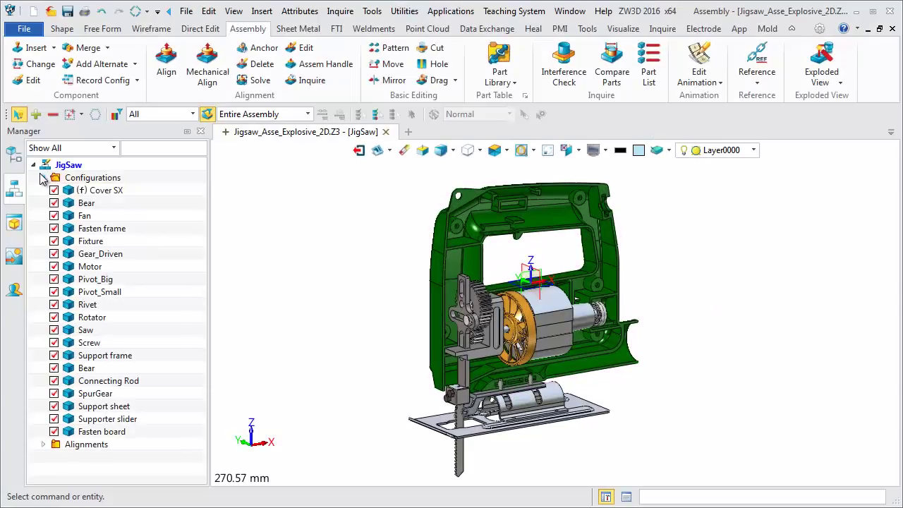
# Step: Under Configurations > Default, record the JigSaw explosion as Untitled001.AVI via Exploded View Video
pyautogui.click(43, 177)
pyautogui.click(55, 190)
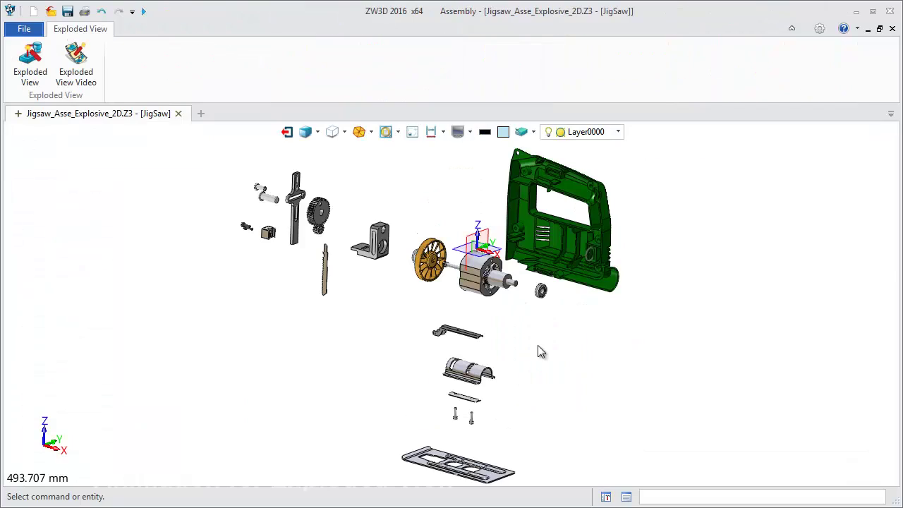
pyautogui.click(76, 64)
pyautogui.click(719, 155)
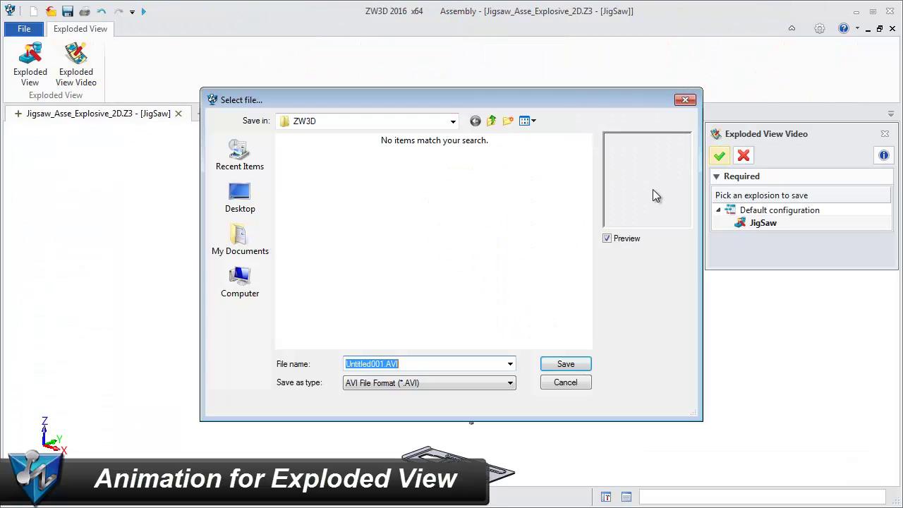
pyautogui.click(575, 365)
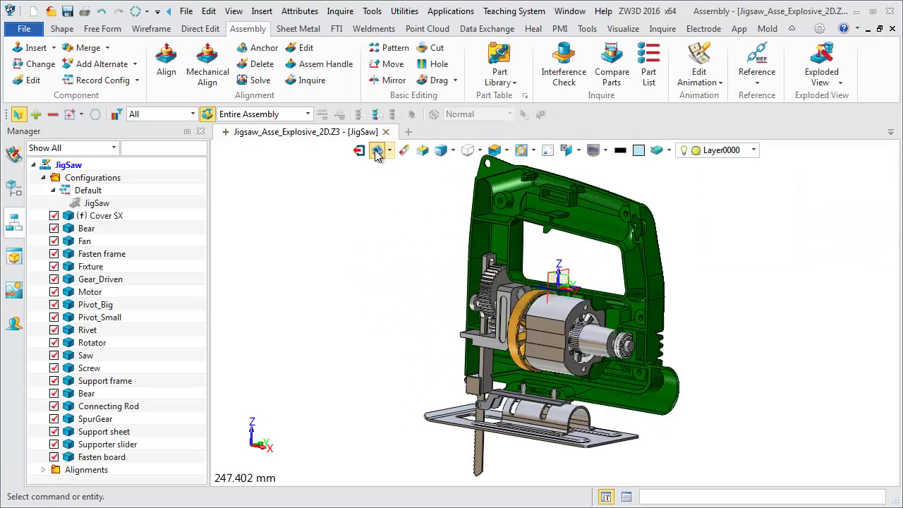
# Step: Inspect the JigSaw_2D drawing and select its BOM table, then start KeyShot for Jigsaw_Final
pyautogui.click(378, 154)
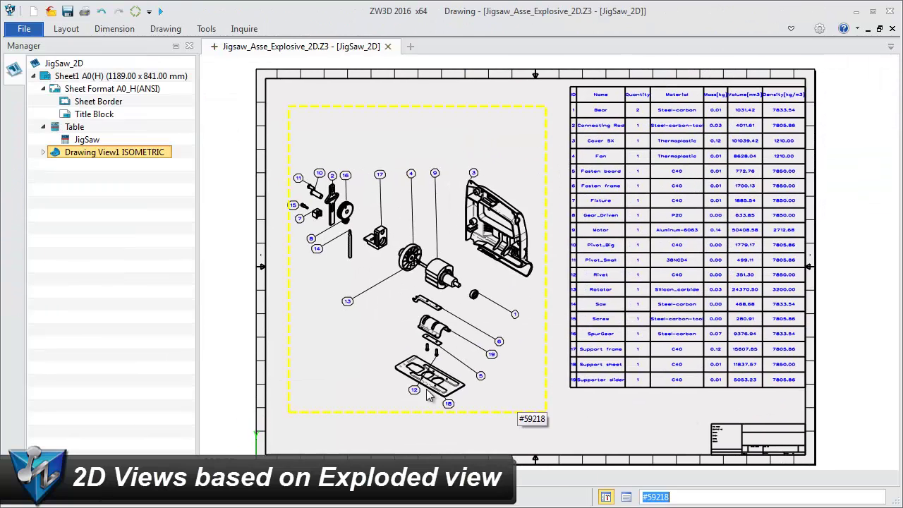
pyautogui.scroll(3, 323, 258)
pyautogui.scroll(-3, 323, 258)
pyautogui.moveTo(833, 356); pyautogui.dragTo(630, 343, button='middle')
pyautogui.click(621, 345)
pyautogui.scroll(2, 611, 348)
pyautogui.scroll(-4, 564, 356)
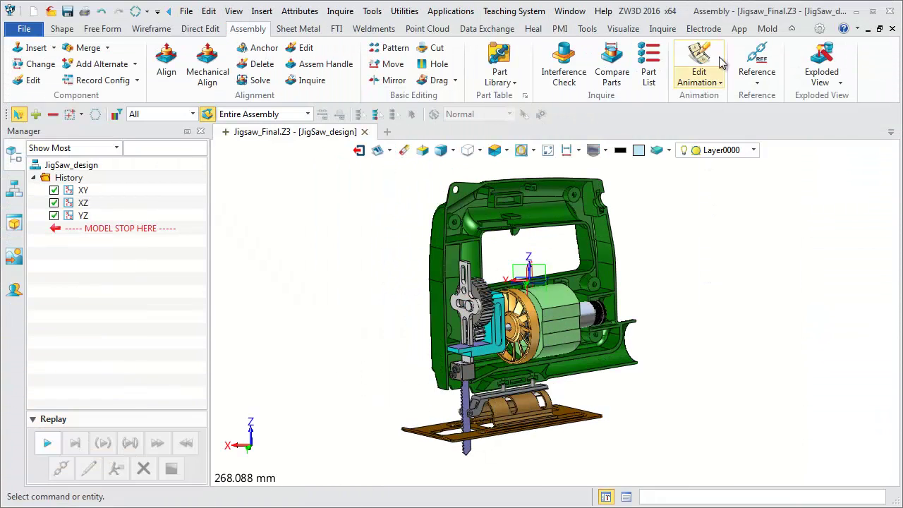
pyautogui.click(739, 30)
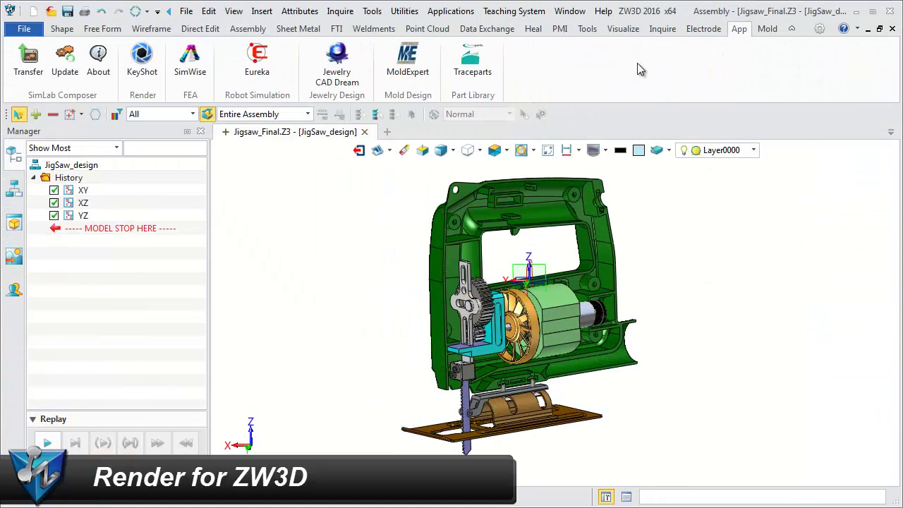
pyautogui.click(146, 64)
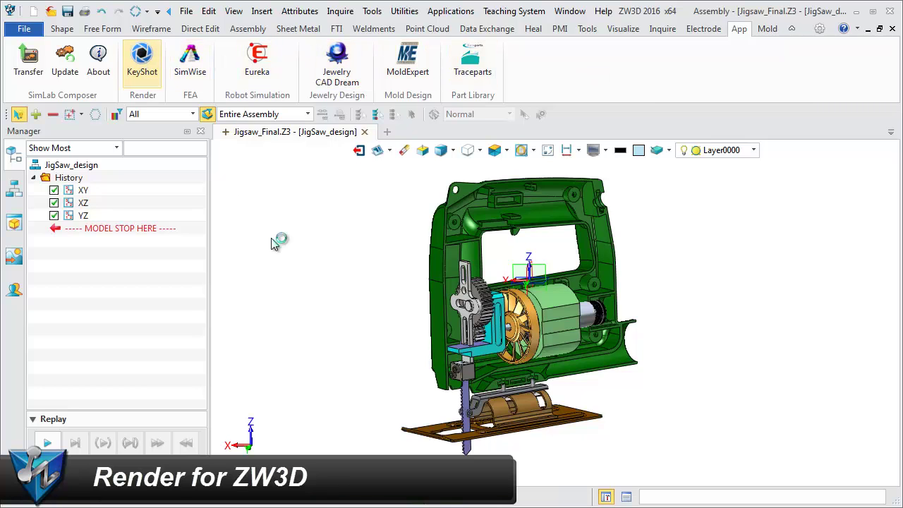